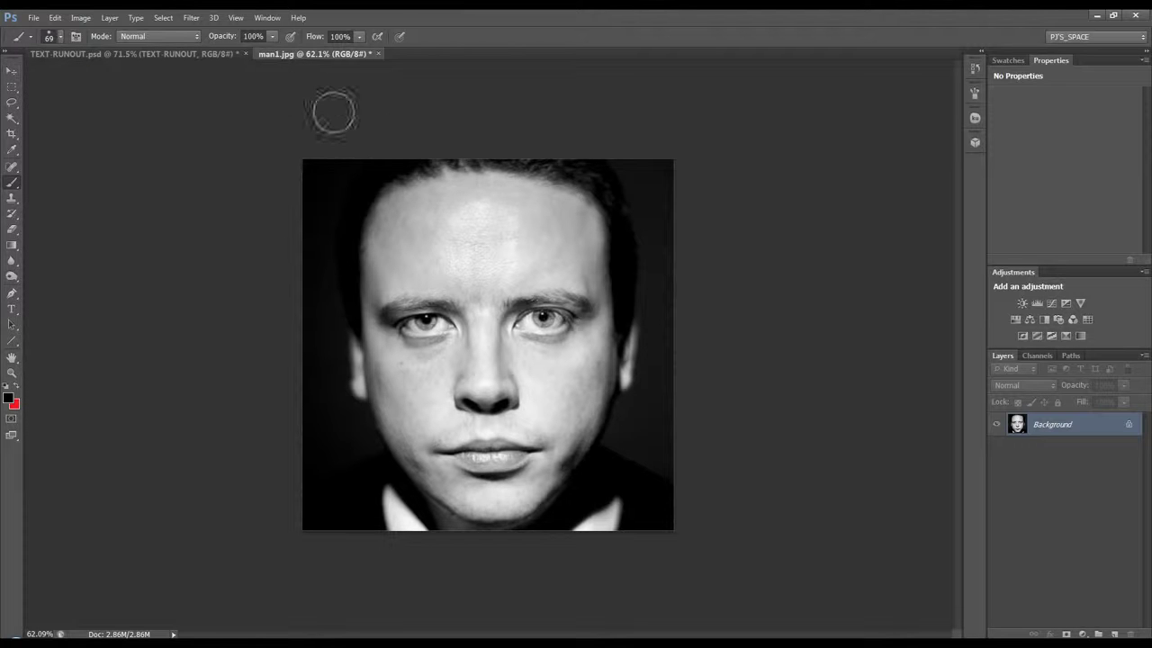
# Step: Compare the repeated-text image in TEXT-RUNOUT.psd with the portrait in man1.jpg, and activate the Move tool
pyautogui.click(157, 53)
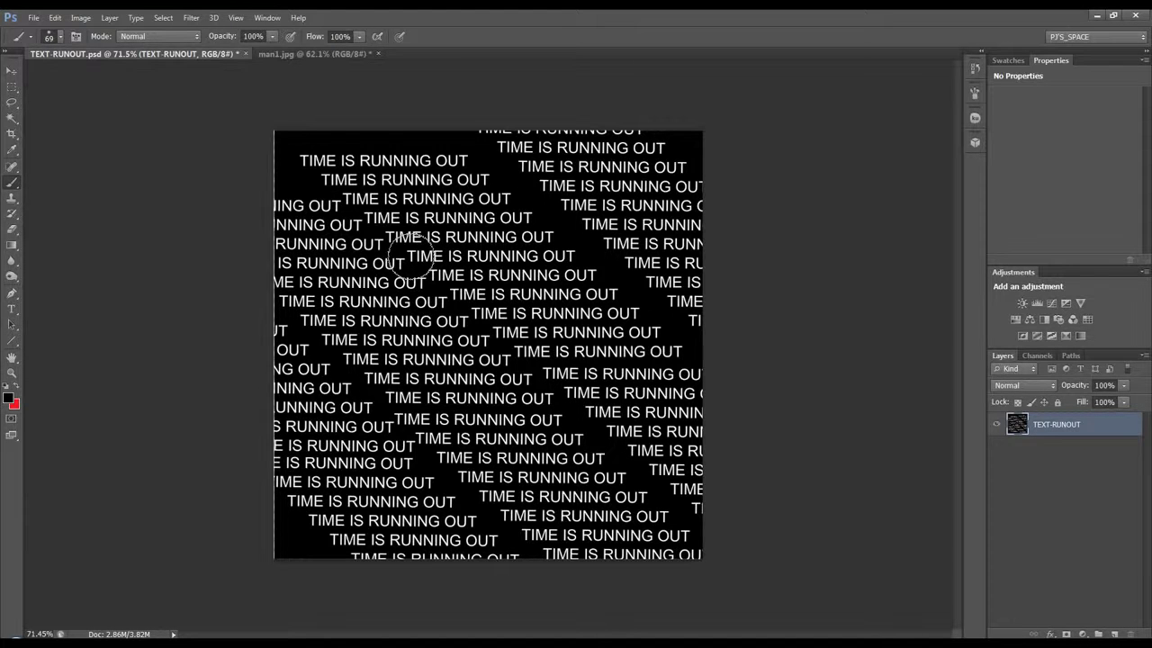
pyautogui.click(342, 56)
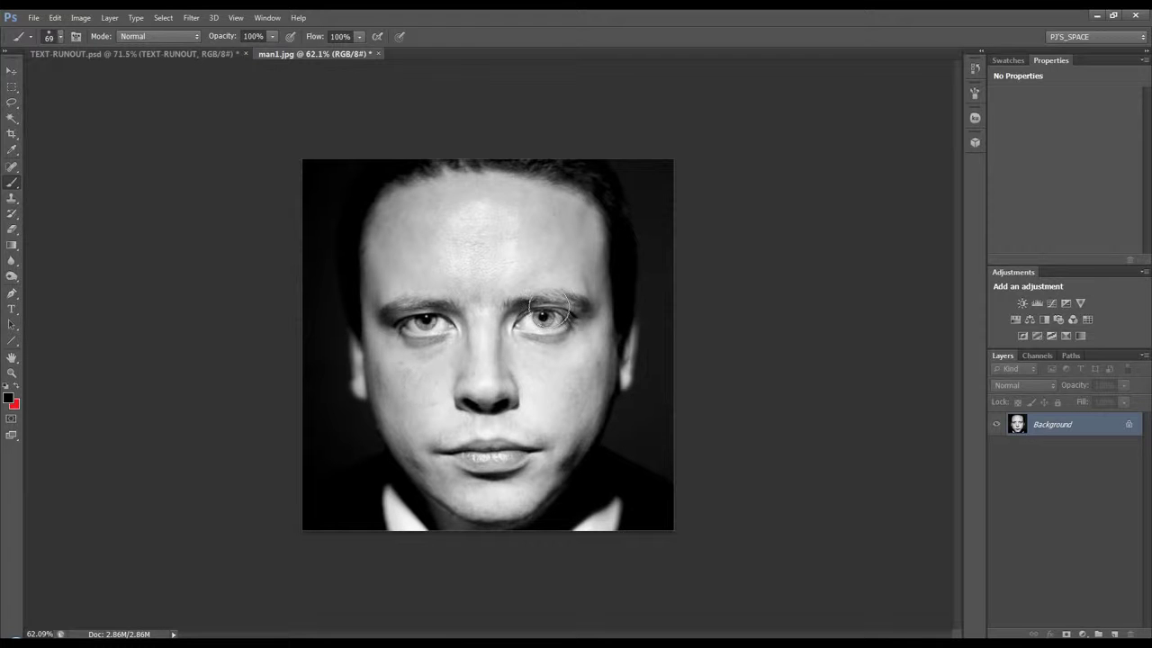
pyautogui.click(214, 57)
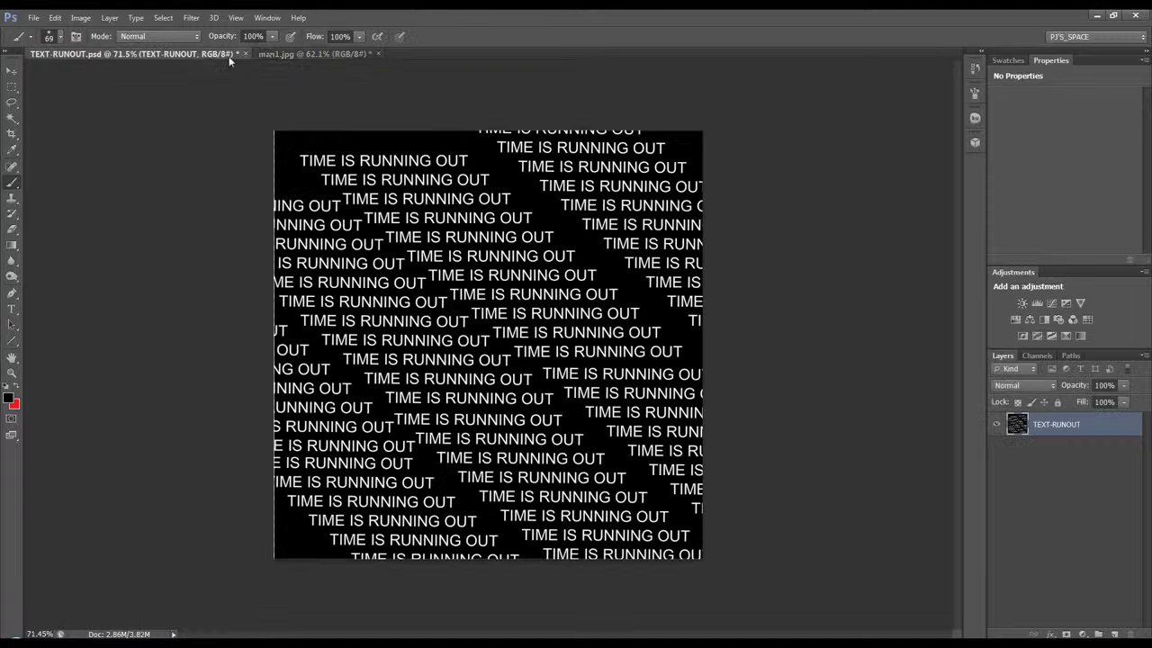
pyautogui.click(276, 56)
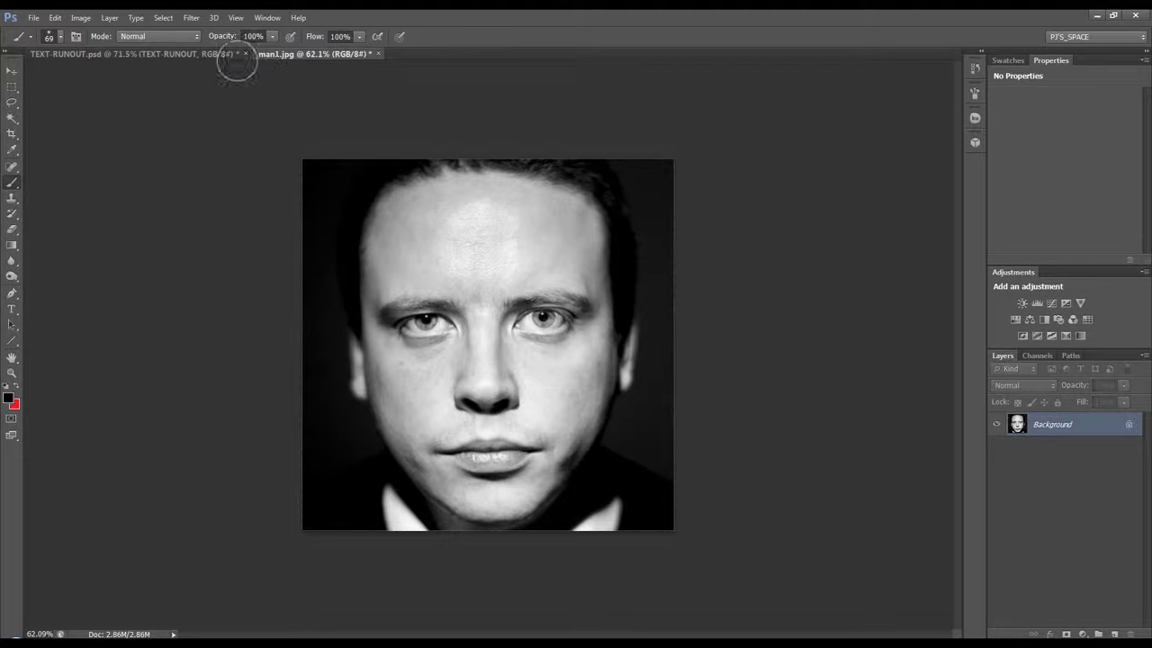
pyautogui.click(12, 71)
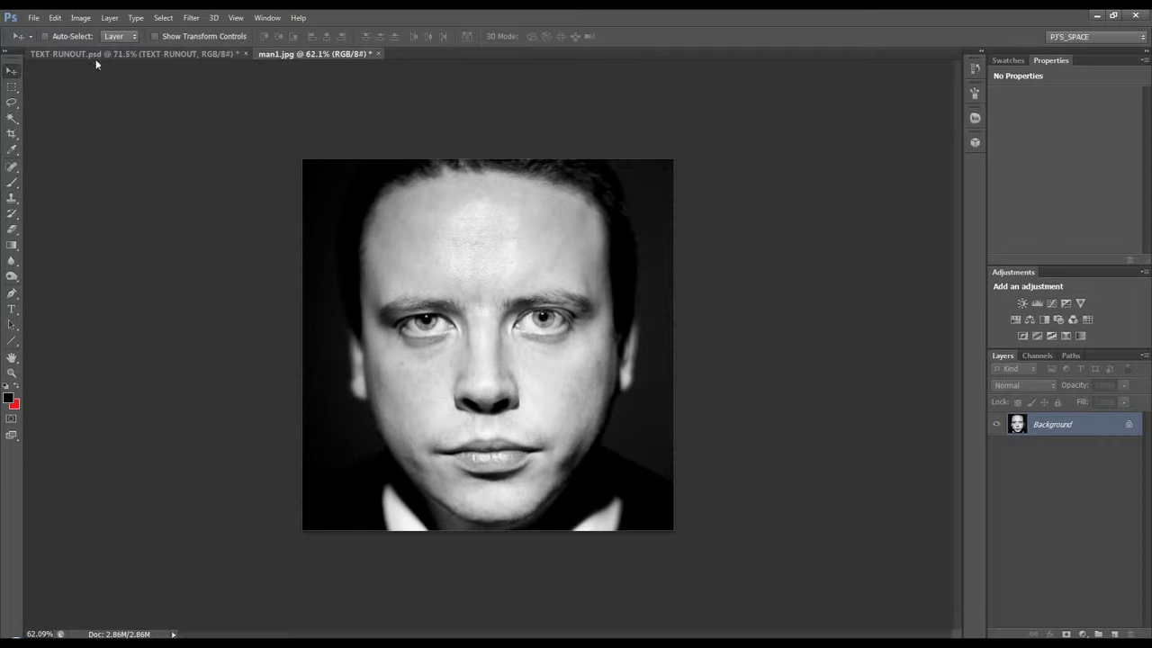
pyautogui.click(98, 54)
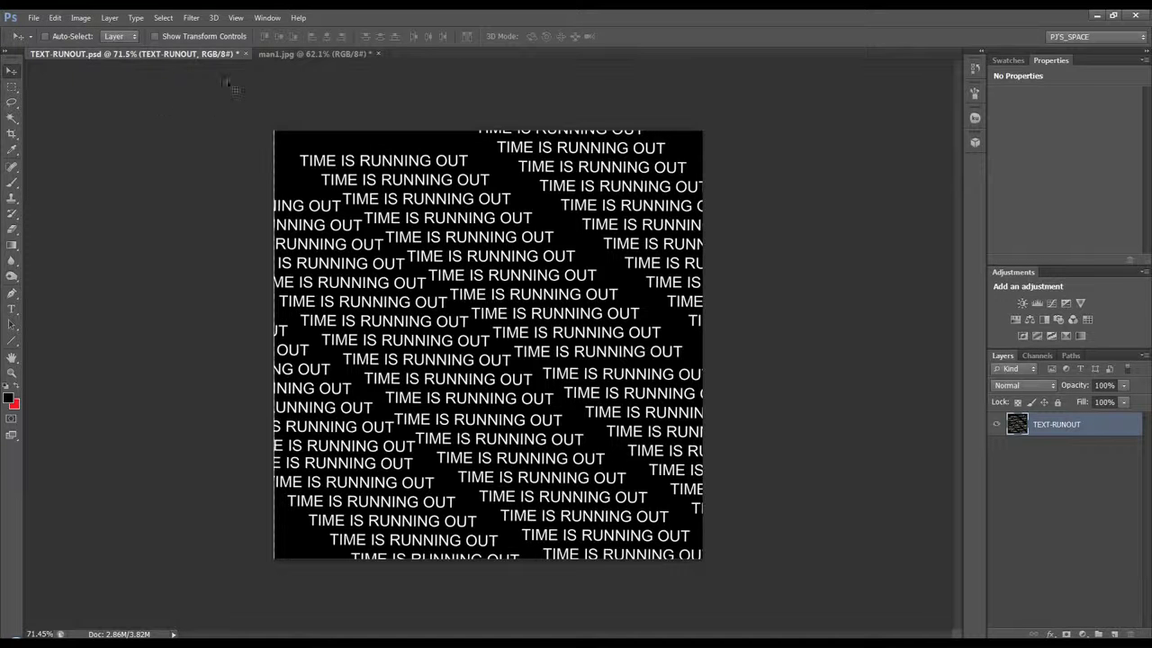
pyautogui.click(275, 55)
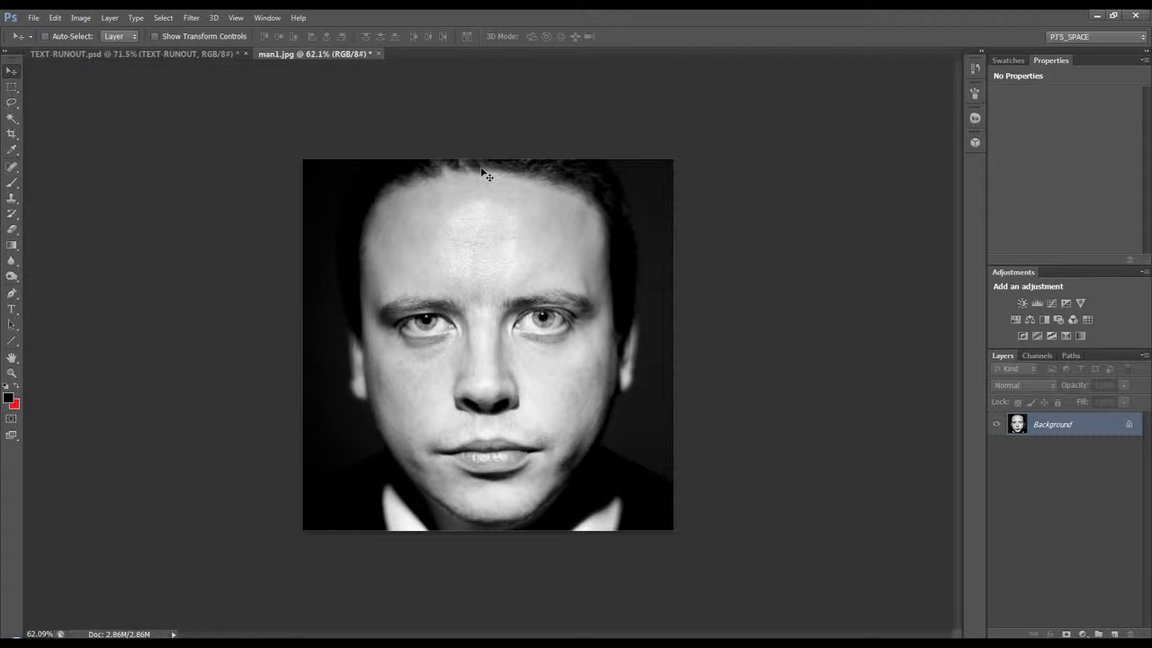
pyautogui.click(176, 55)
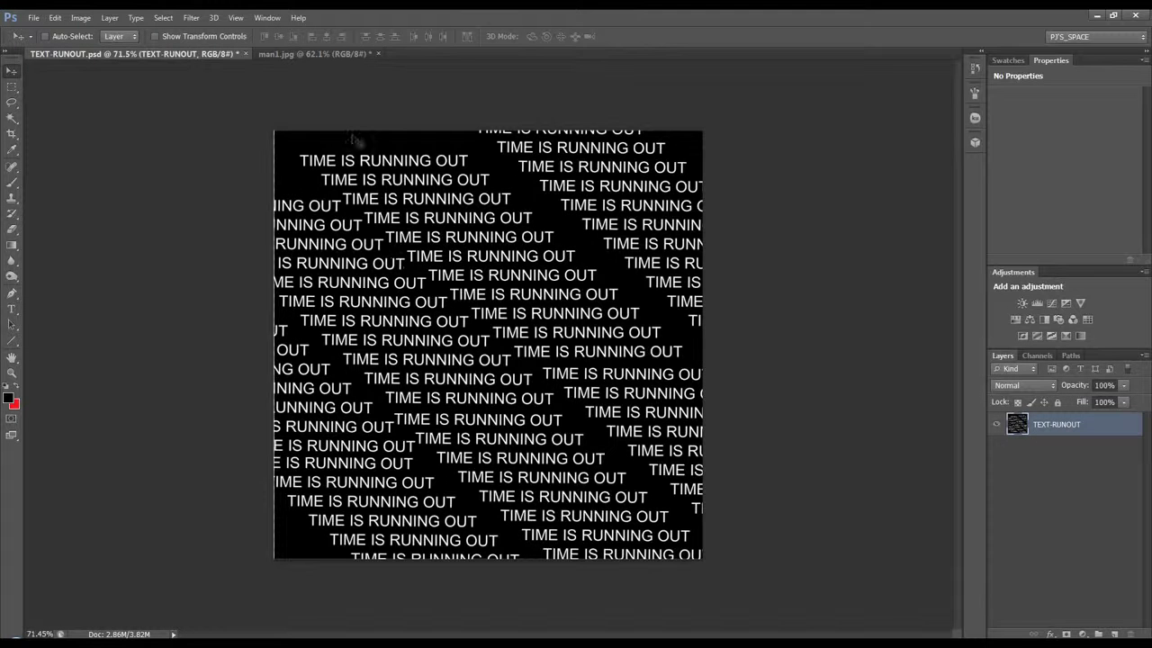
# Step: Duplicate the Background layer of man1.jpg into a new document named "map"
pyautogui.click(277, 55)
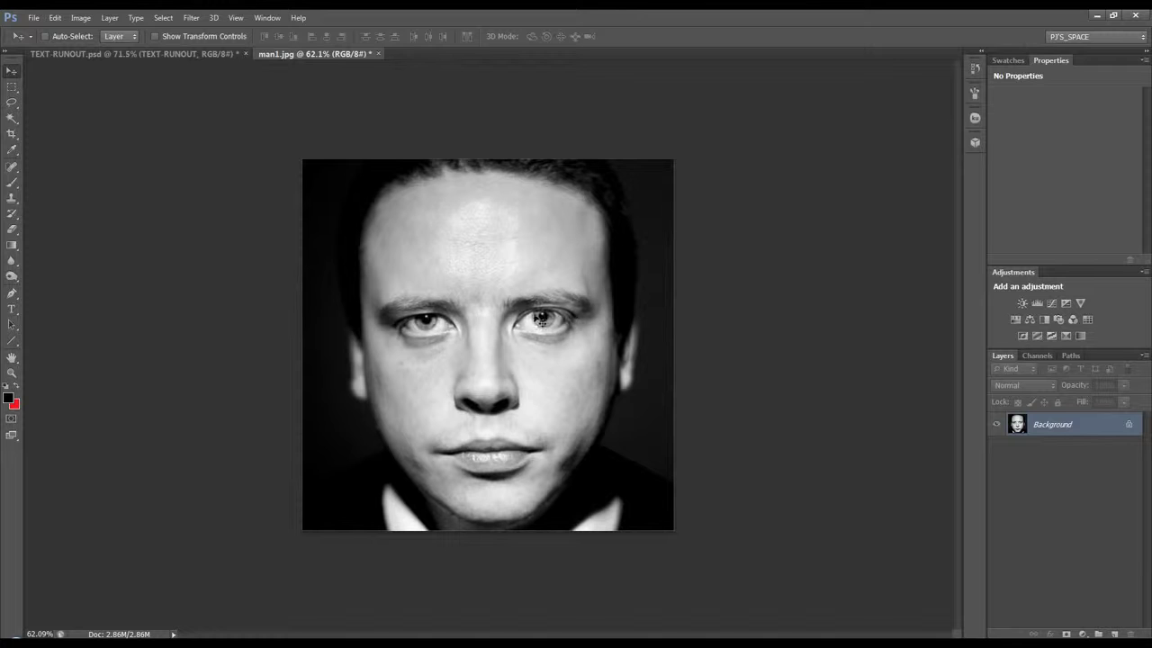
pyautogui.rightClick(1118, 426)
pyautogui.click(1080, 452)
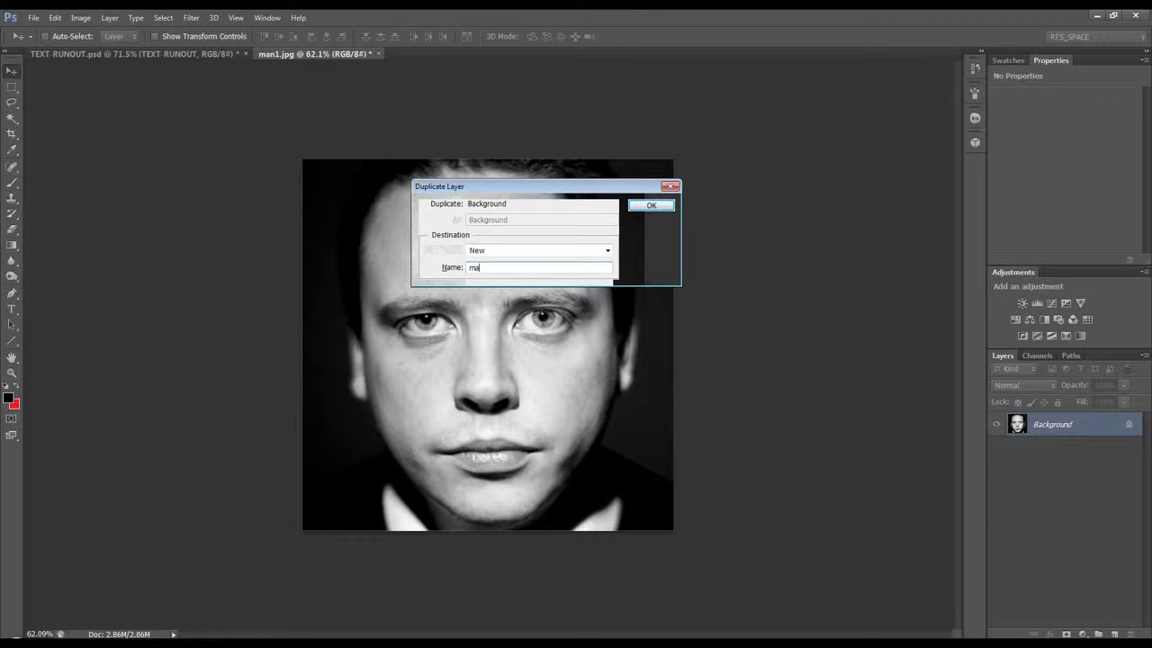
pyautogui.click(650, 206)
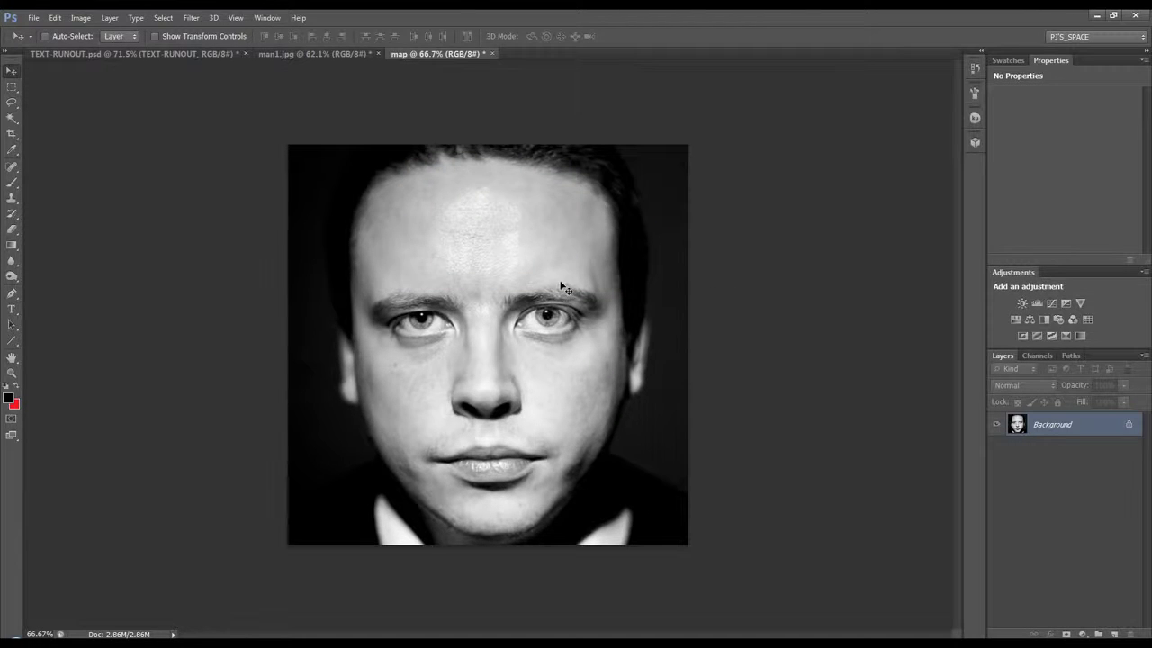
# Step: Apply a Gradient Map adjustment to the portrait in the map document, using the black-to-white gradient
pyautogui.click(80, 17)
pyautogui.moveTo(99, 48)
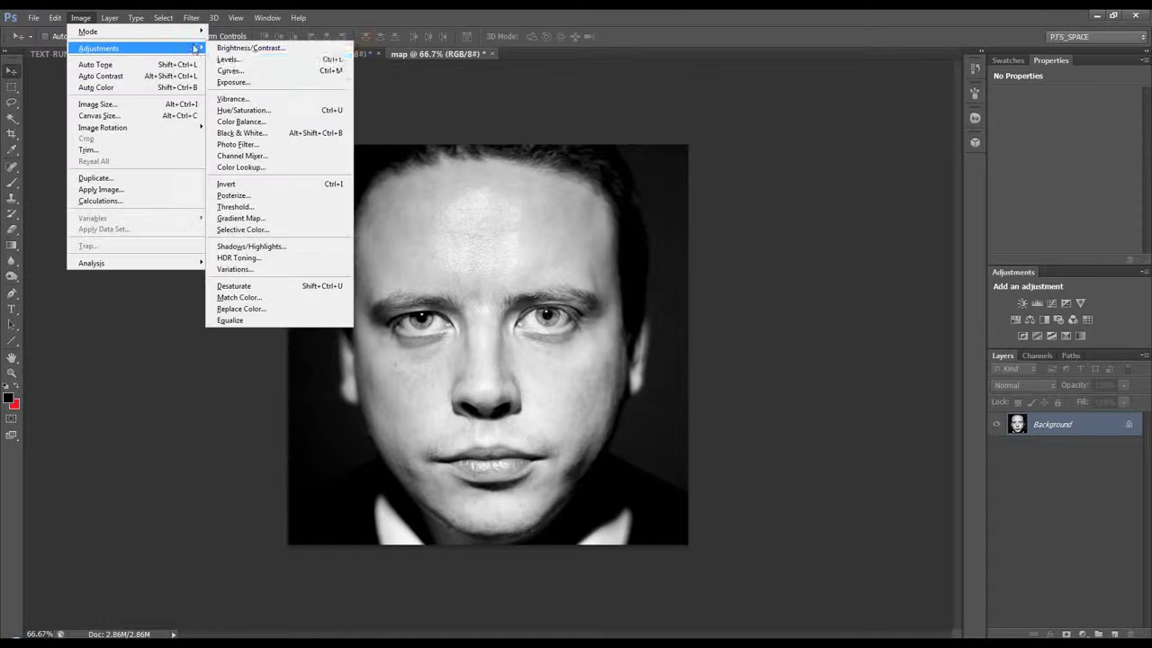
pyautogui.click(264, 219)
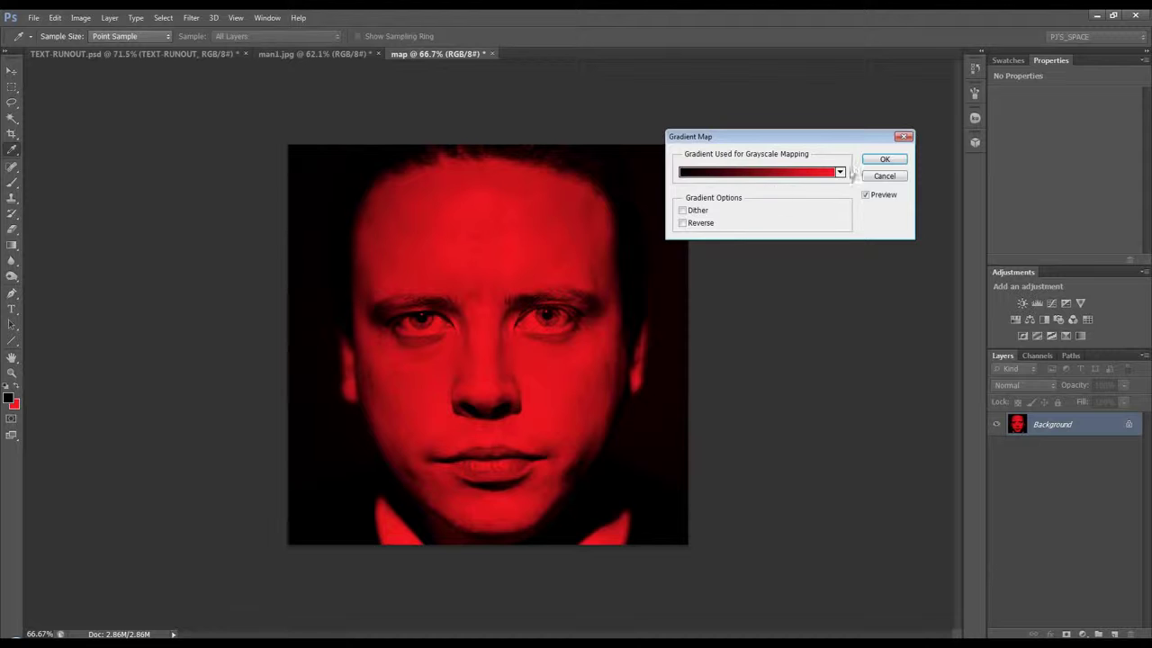
pyautogui.click(841, 172)
pyautogui.click(703, 203)
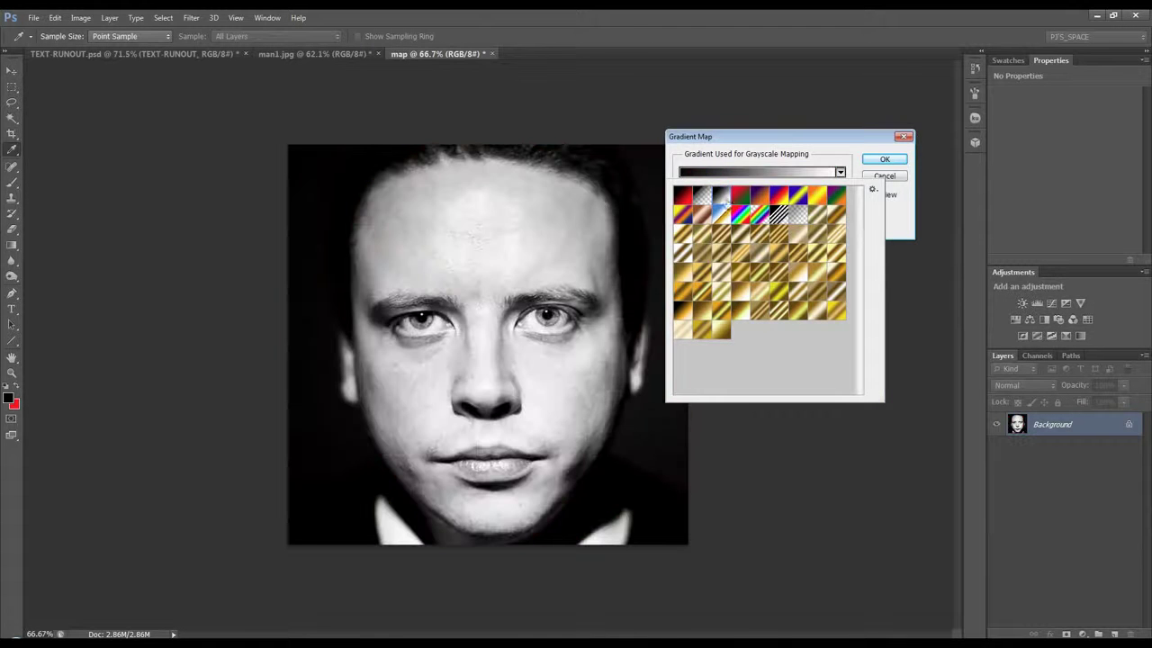
pyautogui.click(857, 165)
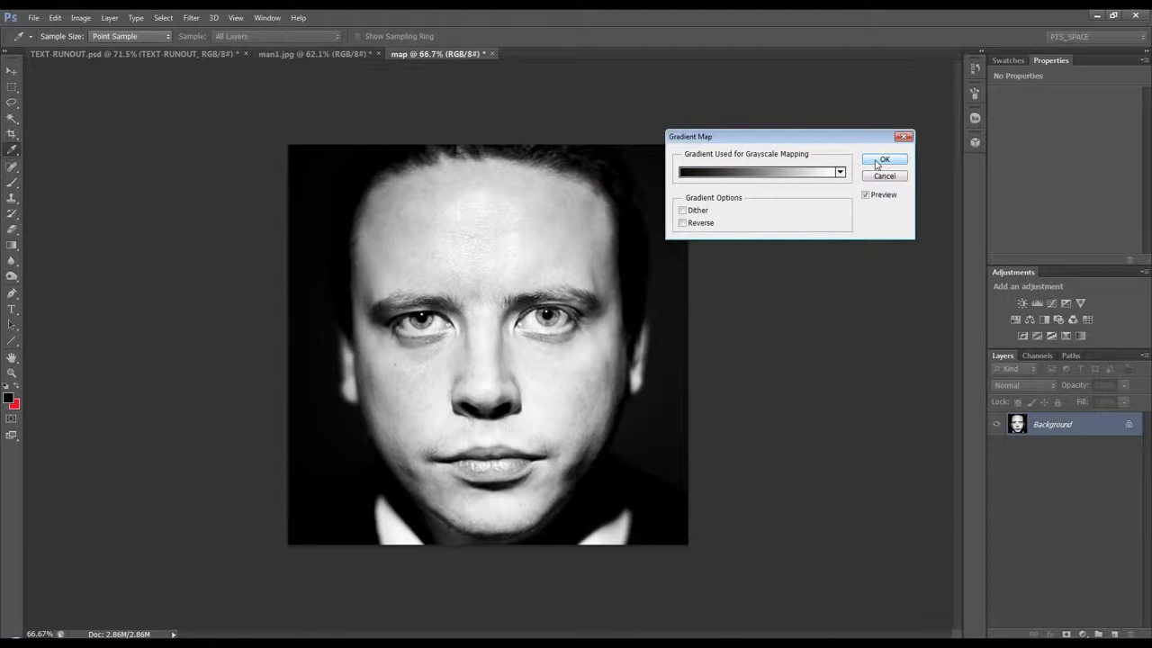
pyautogui.click(880, 160)
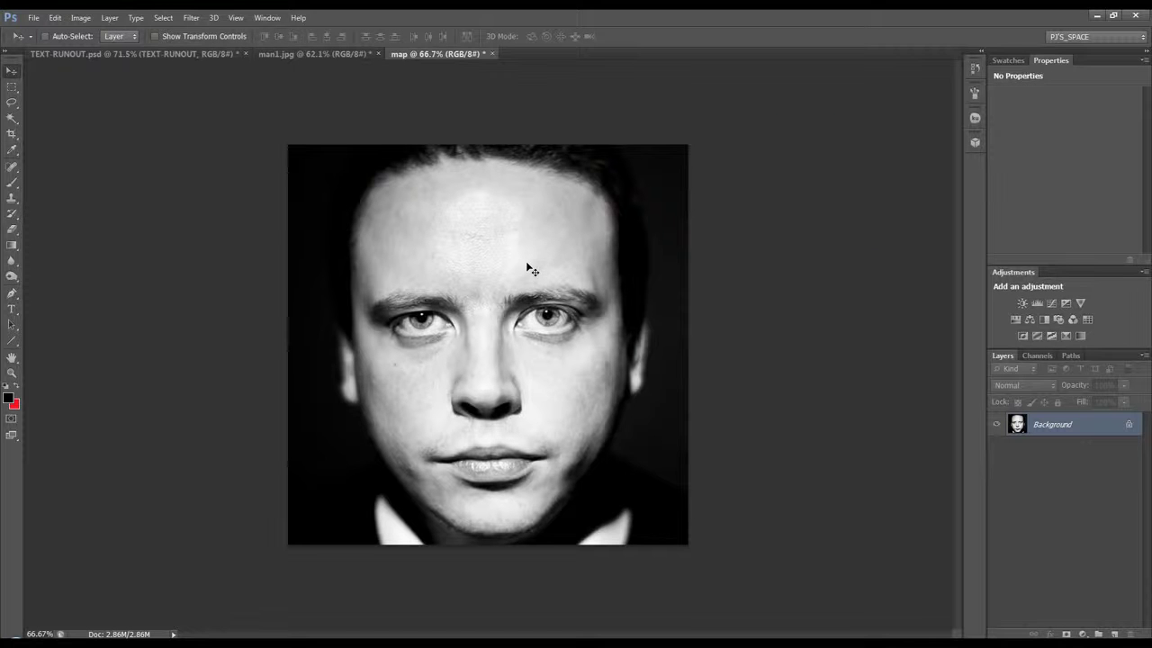
pyautogui.click(79, 21)
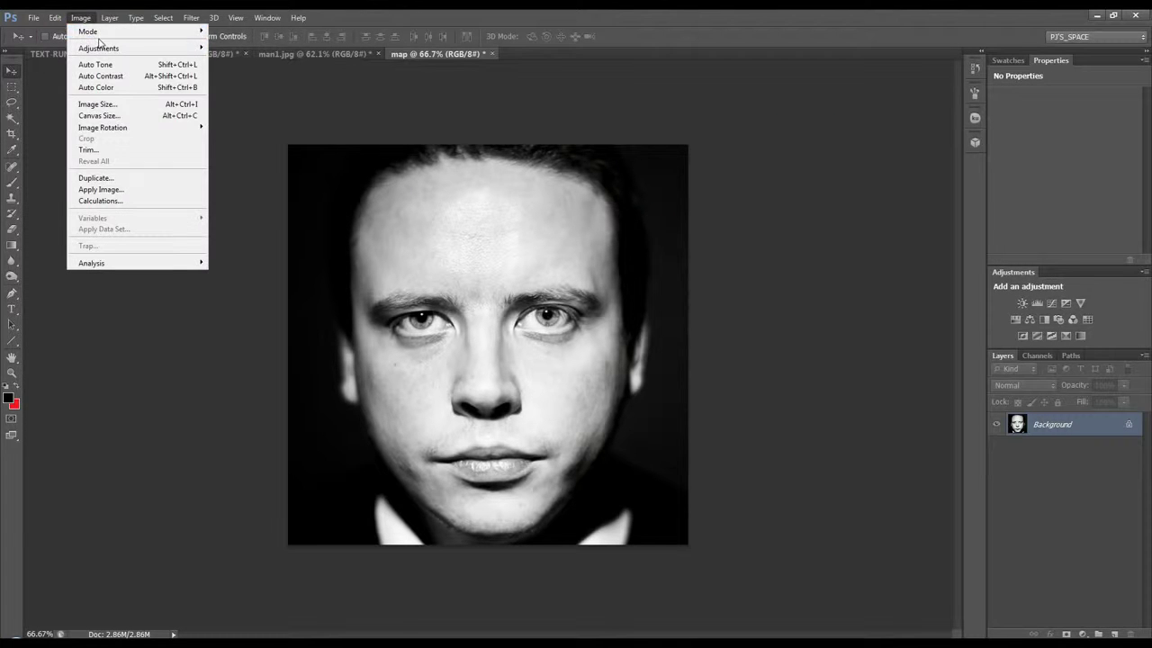
pyautogui.moveTo(101, 34)
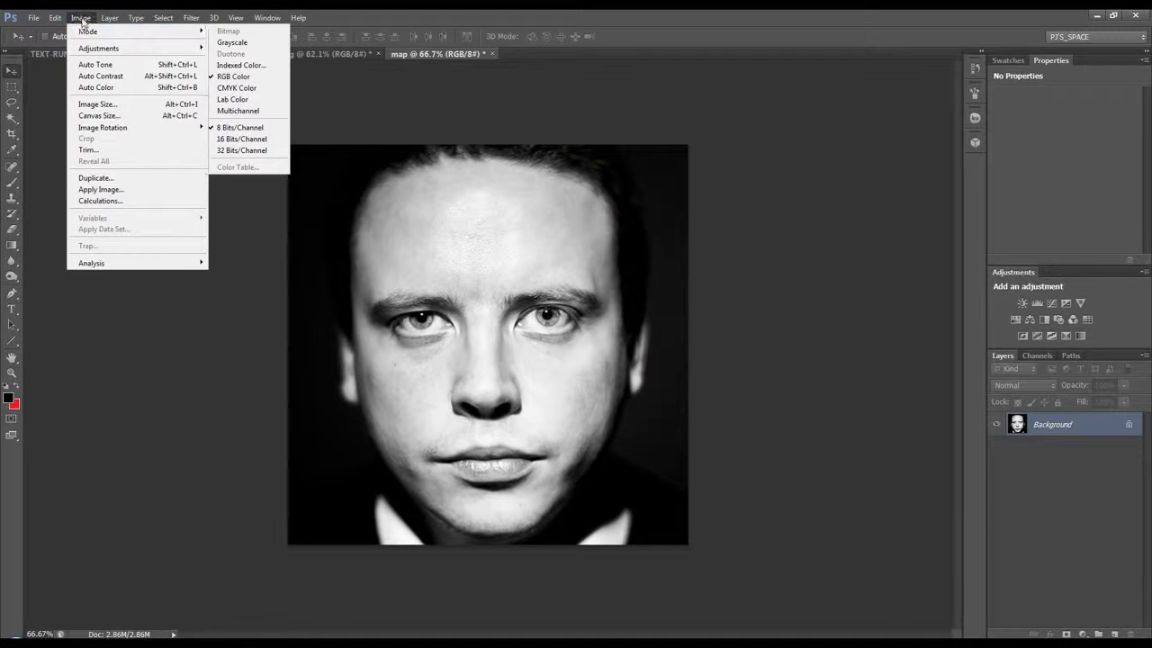
pyautogui.click(81, 18)
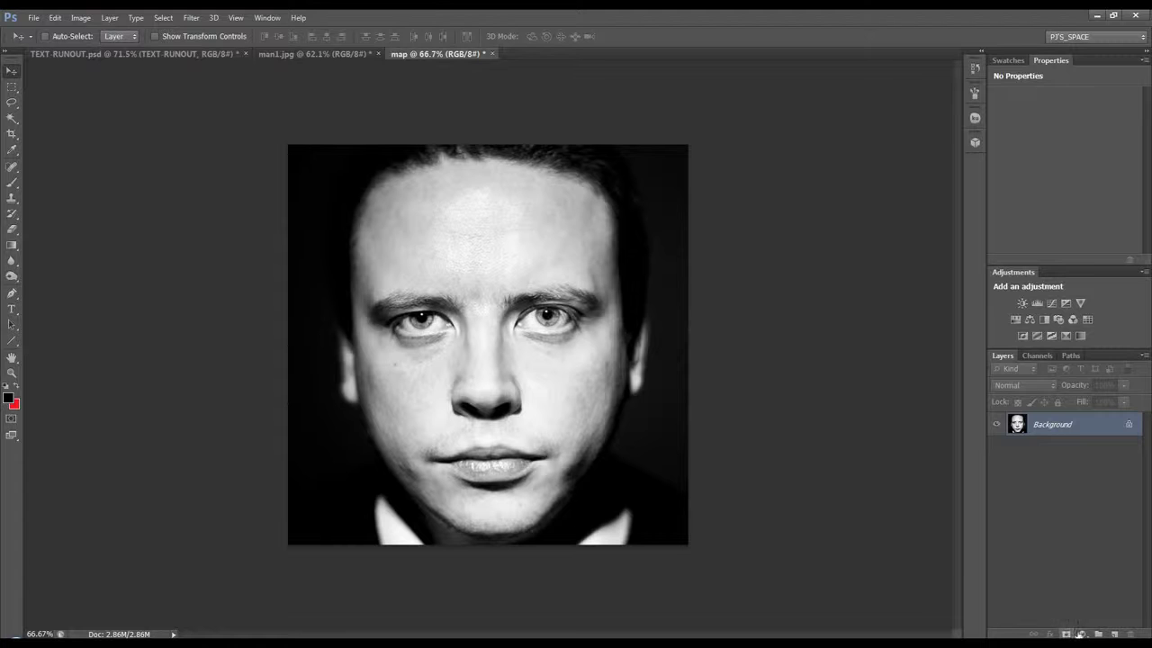
# Step: Add a Levels adjustment layer above the portrait and set its black input level to 13
pyautogui.click(1076, 634)
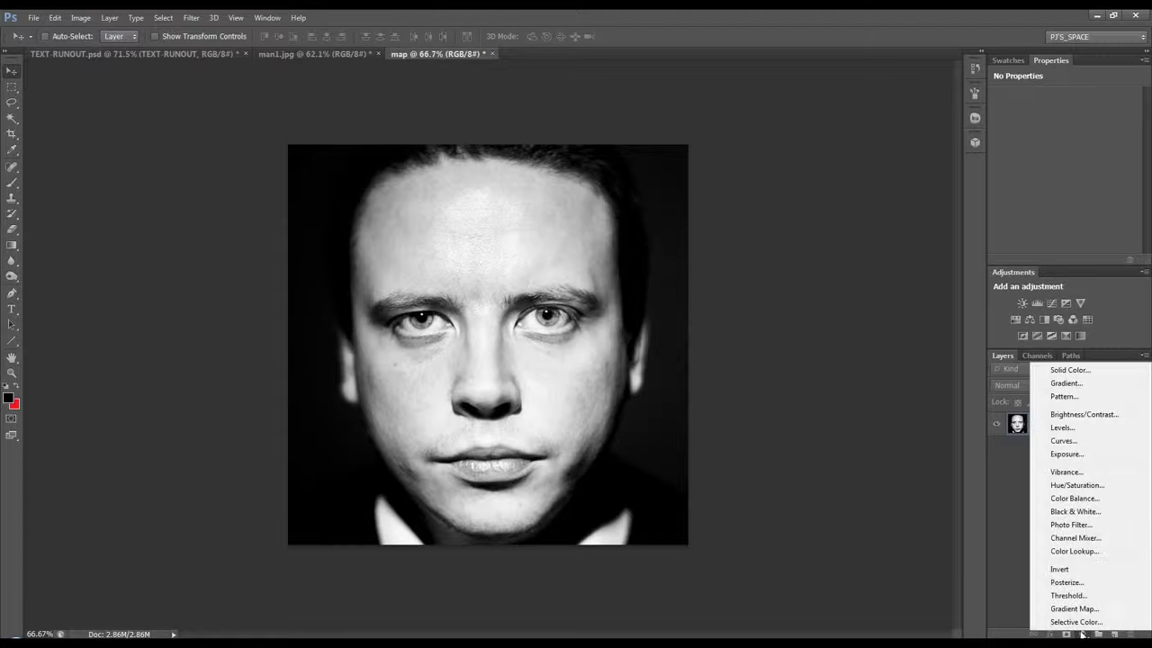
pyautogui.click(1081, 429)
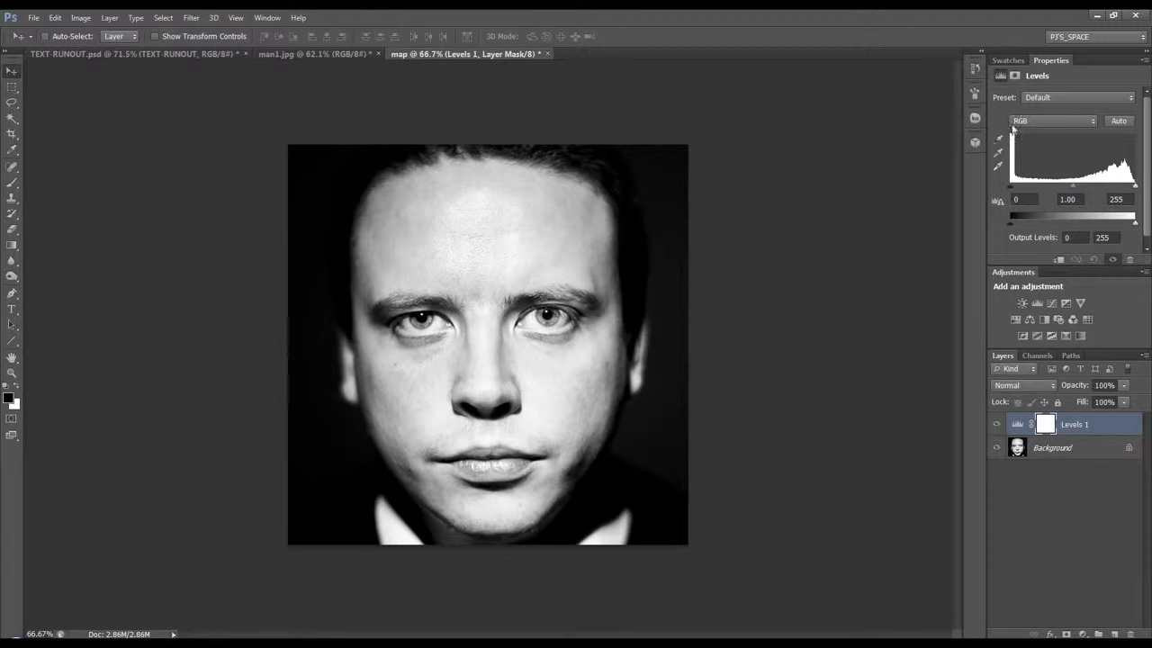
pyautogui.moveTo(1009, 187); pyautogui.dragTo(1015, 188)
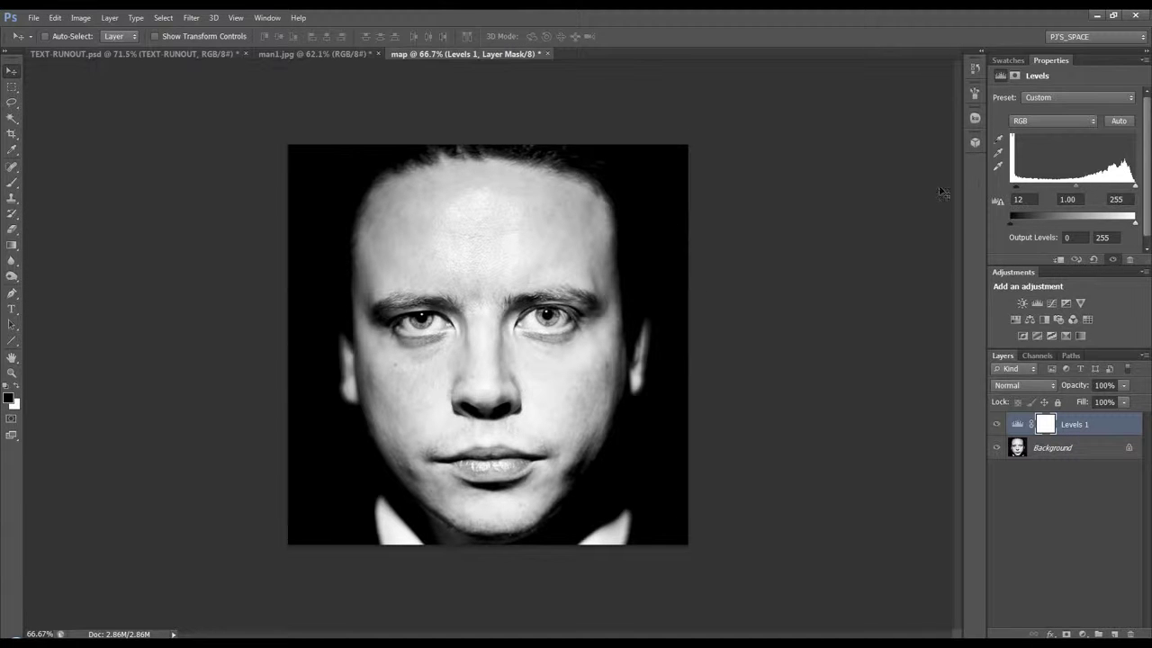
pyautogui.moveTo(1018, 192); pyautogui.dragTo(1012, 189)
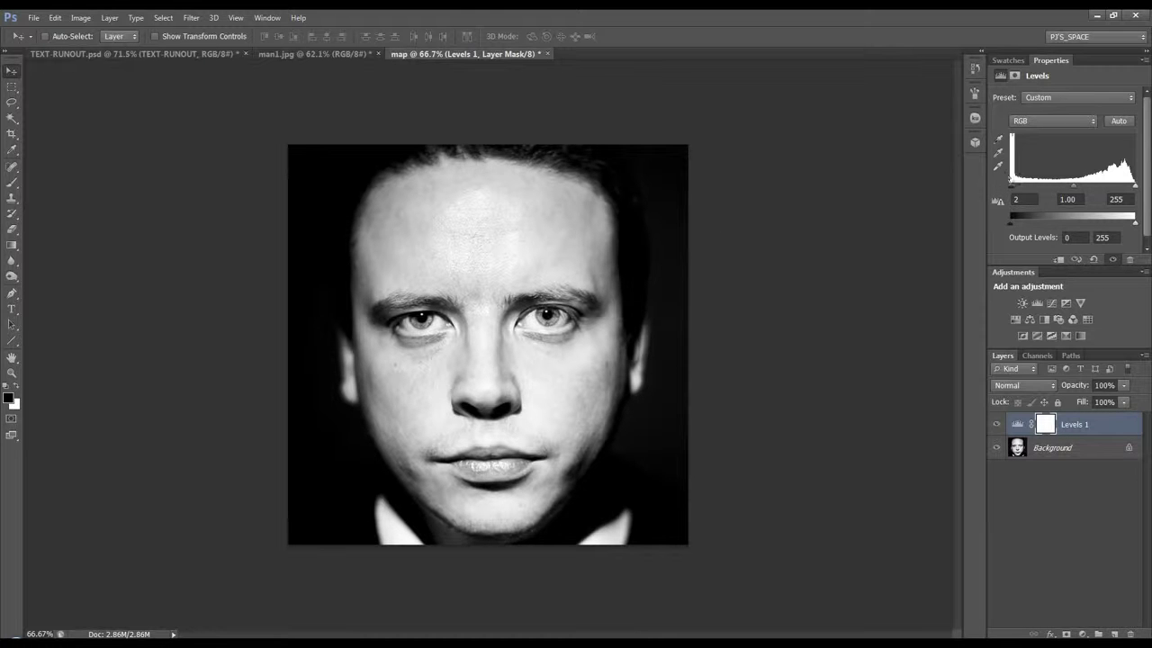
pyautogui.moveTo(1011, 182); pyautogui.dragTo(1016, 183)
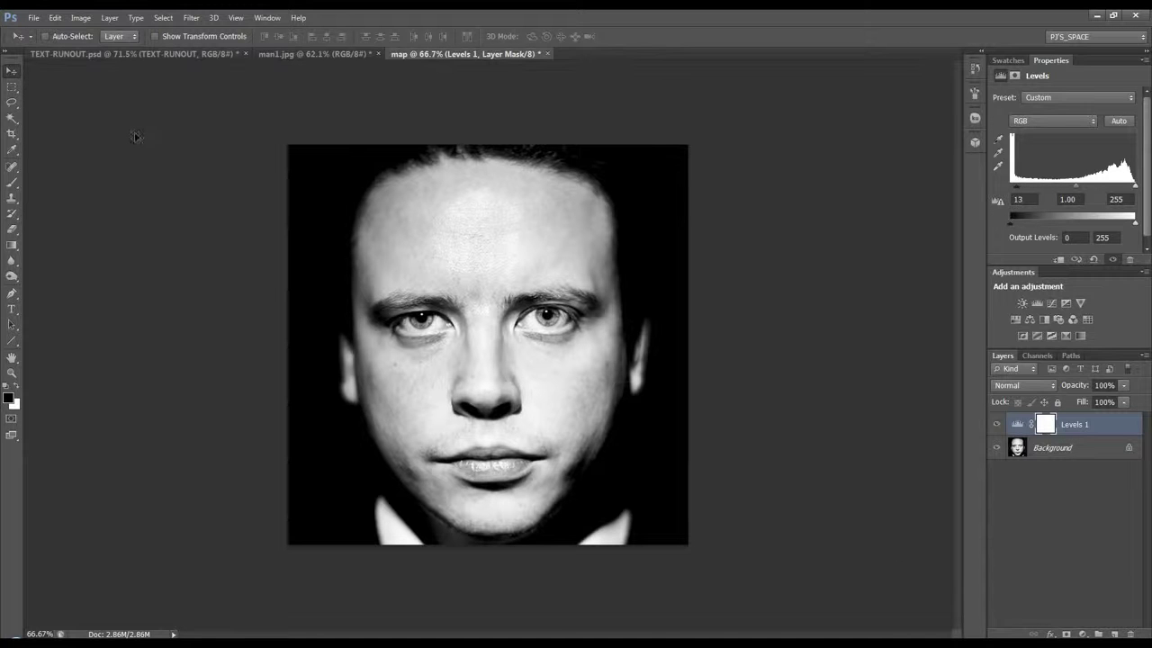
# Step: Save the map document to the Desktop as map2.psd in Photoshop format, and close it
pyautogui.click(33, 17)
pyautogui.click(72, 162)
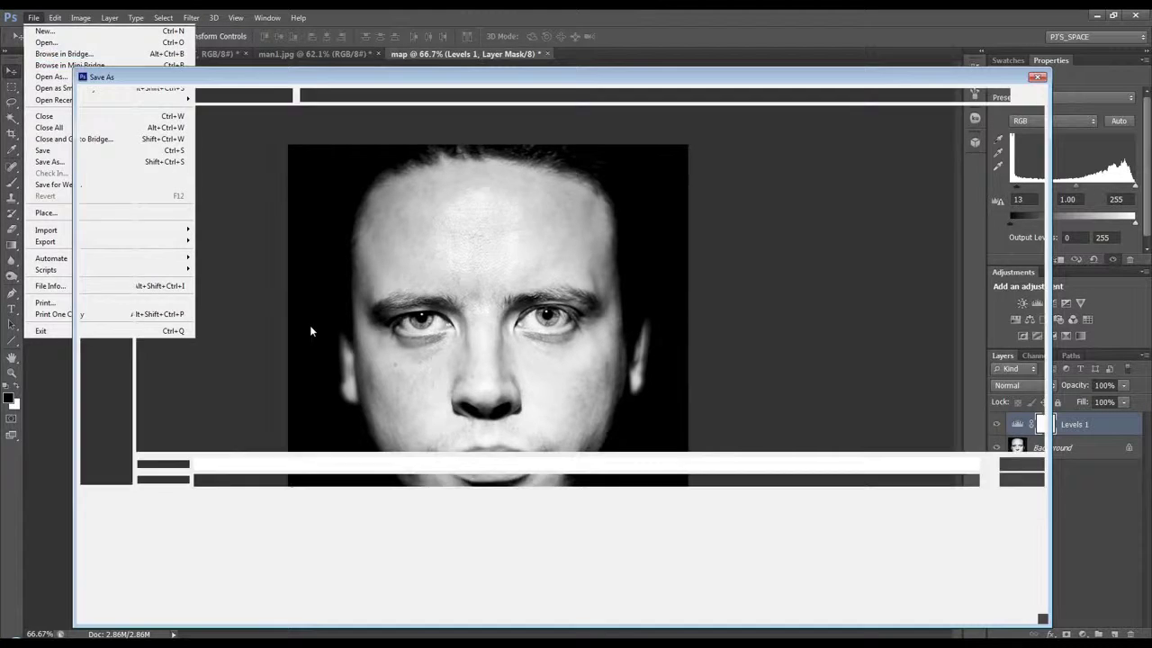
pyautogui.click(837, 124)
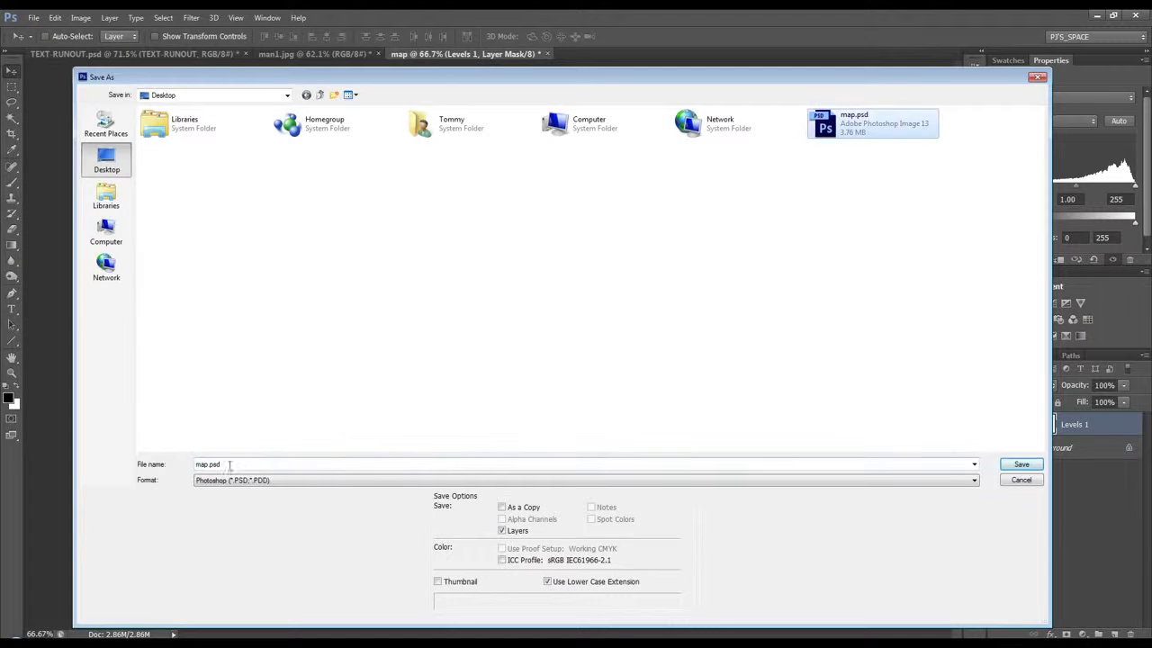
pyautogui.doubleClick(207, 463)
pyautogui.write('2')
pyautogui.click(1015, 466)
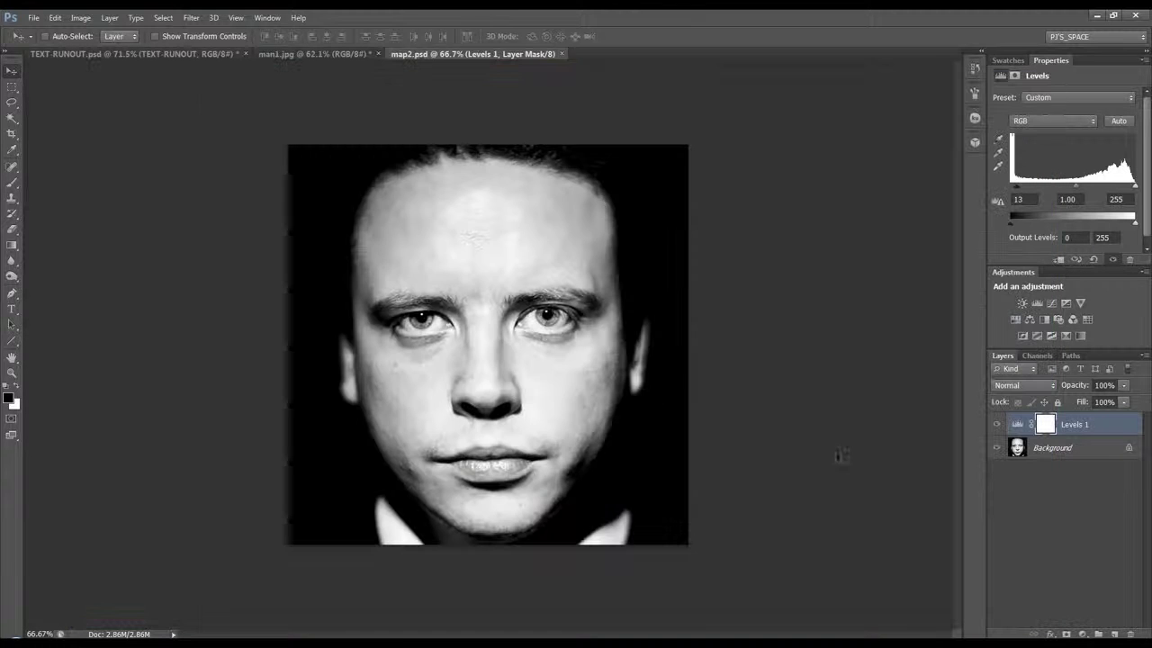
pyautogui.click(561, 54)
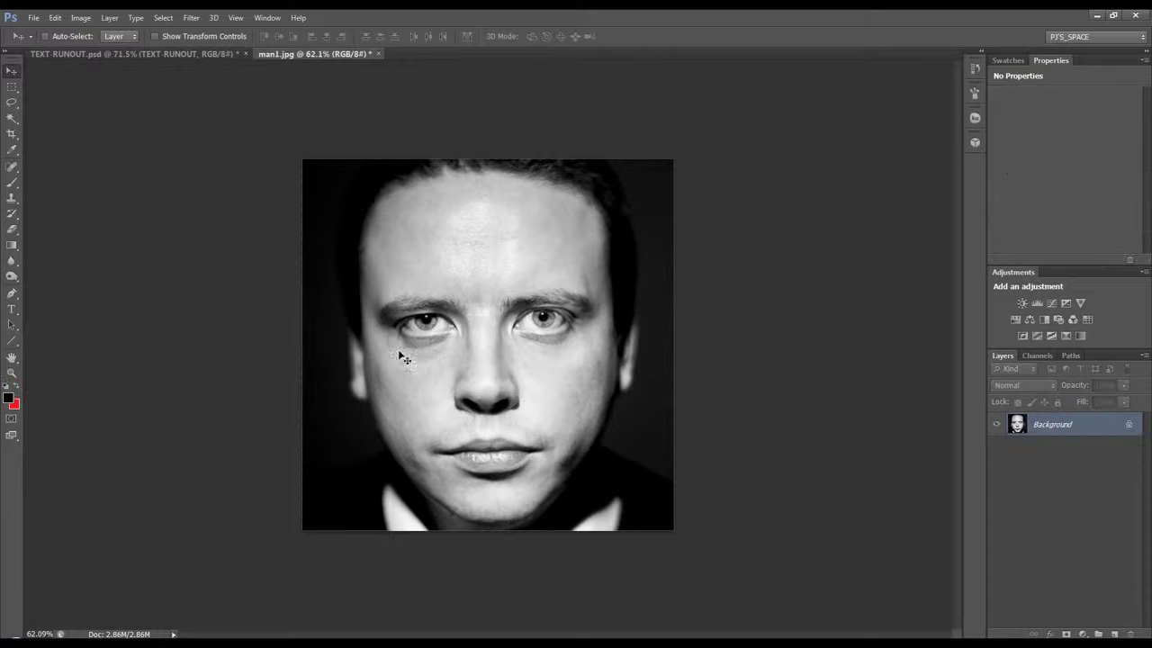
# Step: Copy the portrait from man1.jpg into TEXT-RUNOUT.psd and place it below the TEXT-RUNOUT layer
pyautogui.click(204, 56)
pyautogui.moveTo(206, 63); pyautogui.dragTo(412, 309)
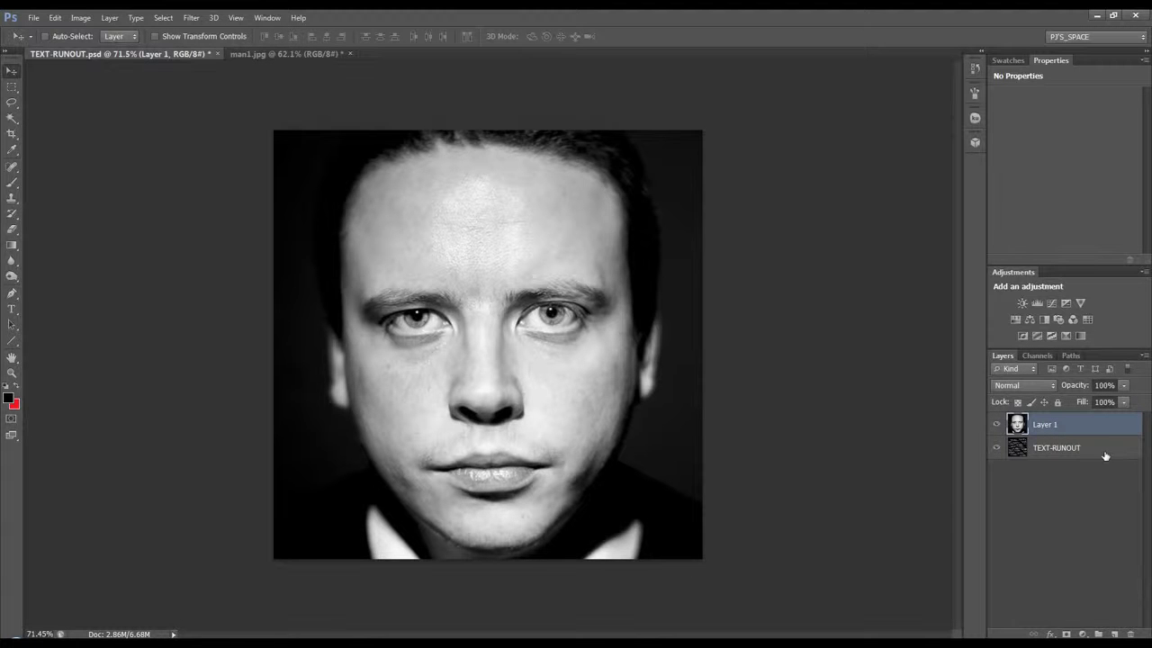
pyautogui.moveTo(1082, 425); pyautogui.dragTo(1073, 463)
# Step: Convert the TEXT-RUNOUT layer to a Smart Object
pyautogui.click(1057, 424)
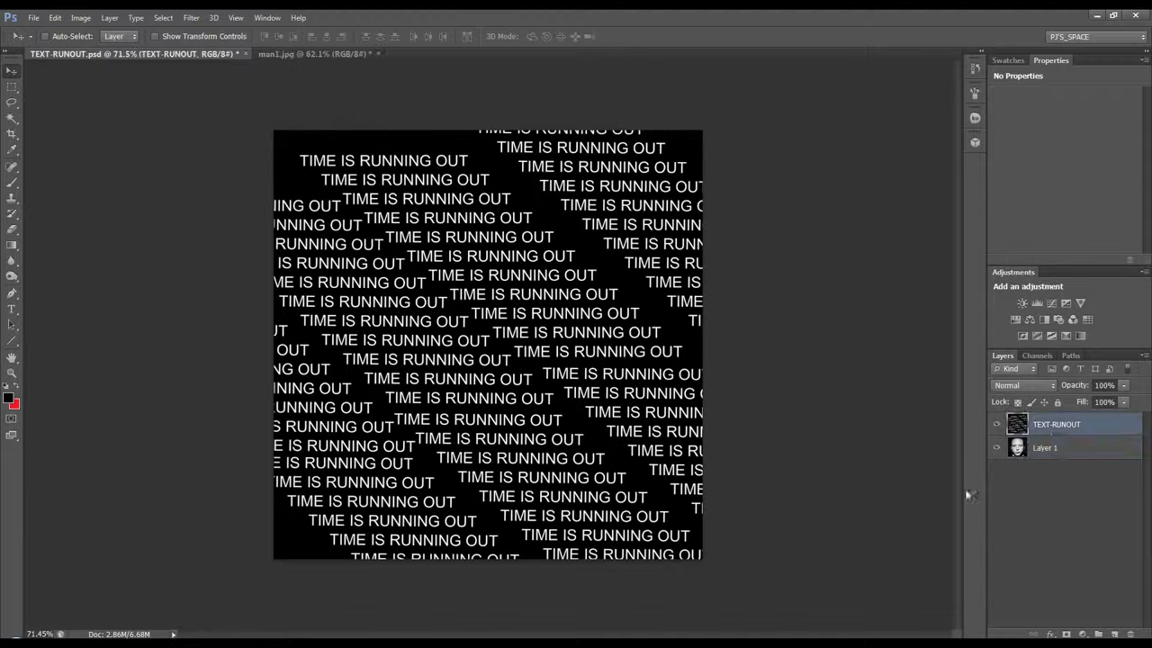
pyautogui.rightClick(1054, 427)
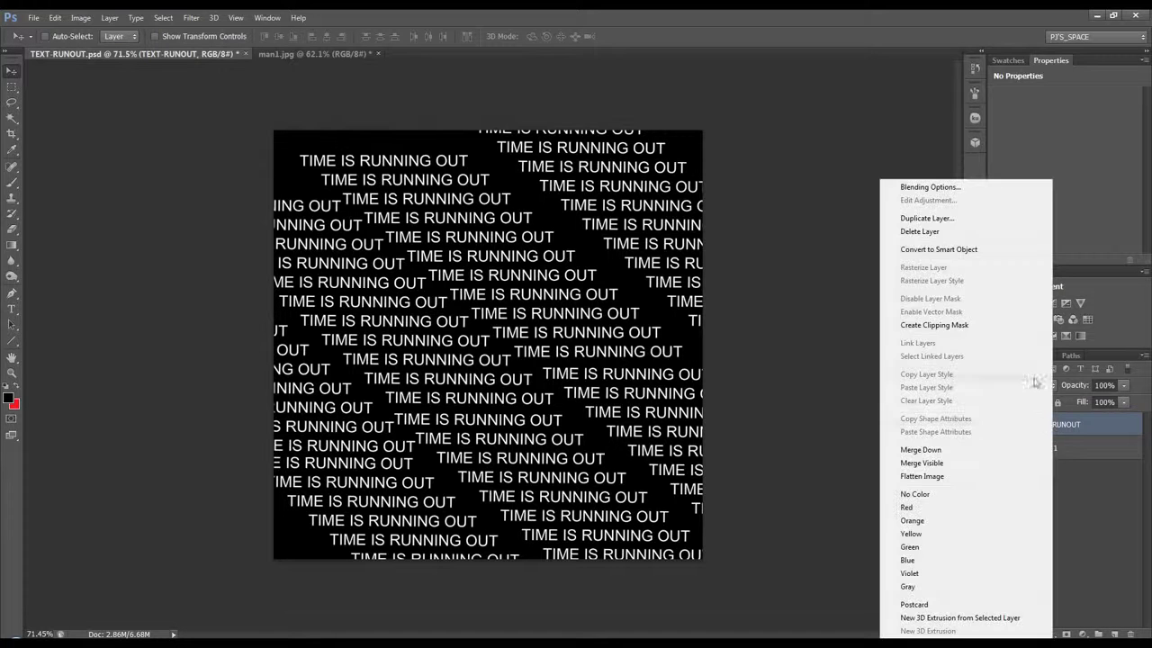
pyautogui.click(958, 247)
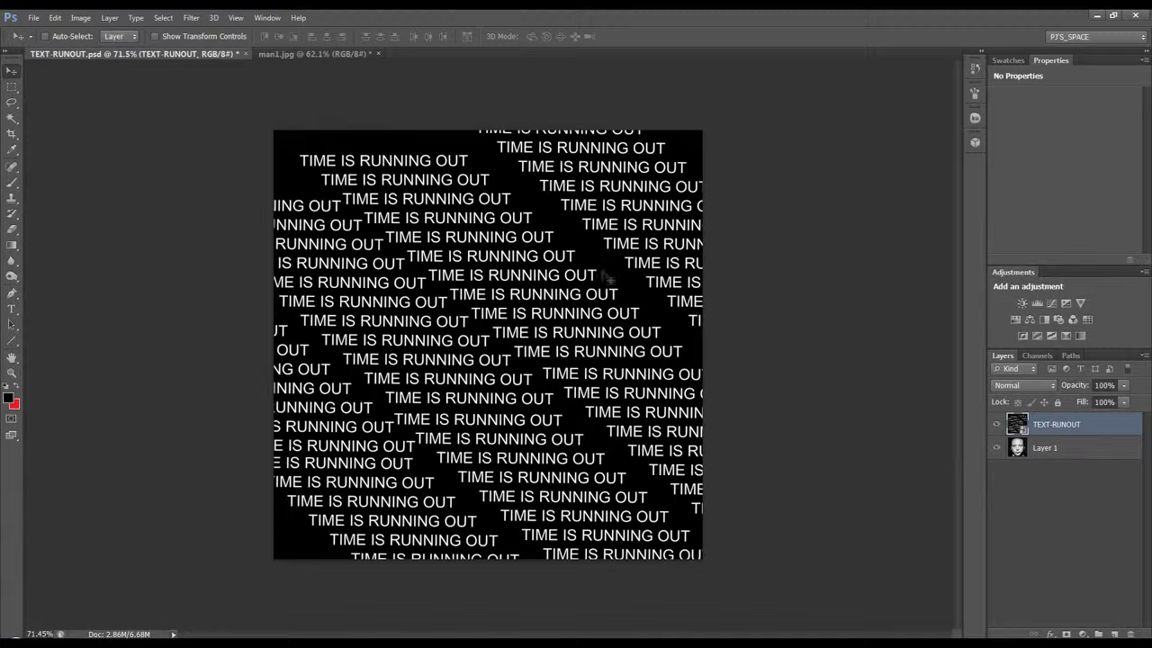
# Step: Apply the Displace filter to the TEXT-RUNOUT layer with horizontal and vertical scale 20, Tile and Wrap Around, using map2.psd as the displacement map
pyautogui.click(191, 18)
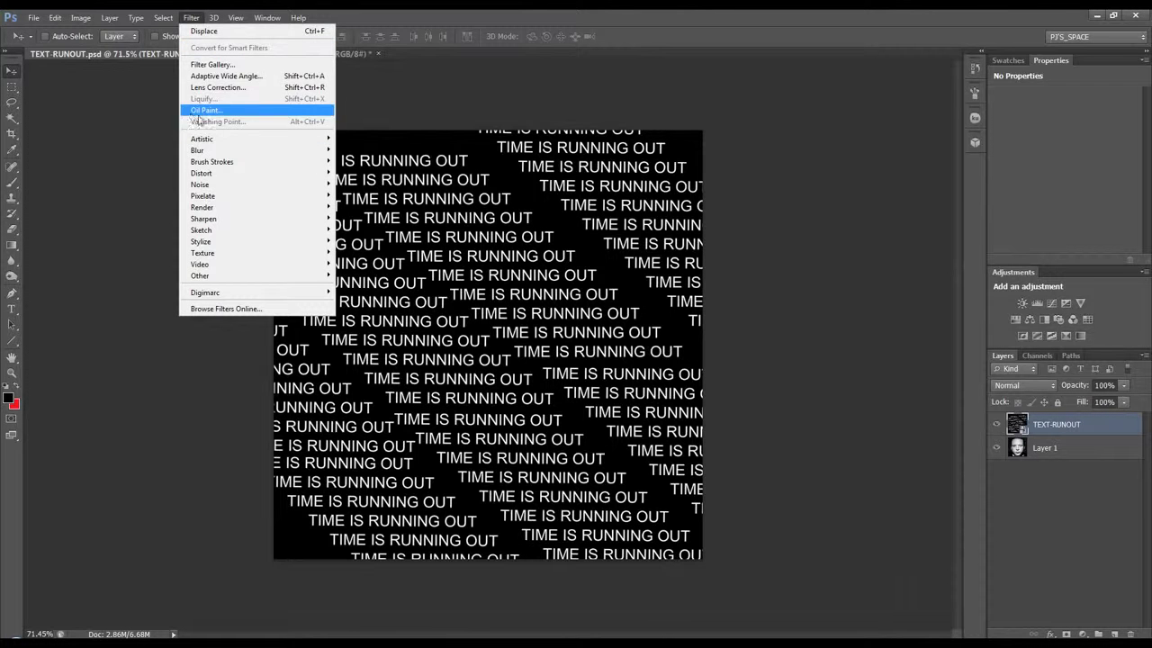
pyautogui.moveTo(216, 175)
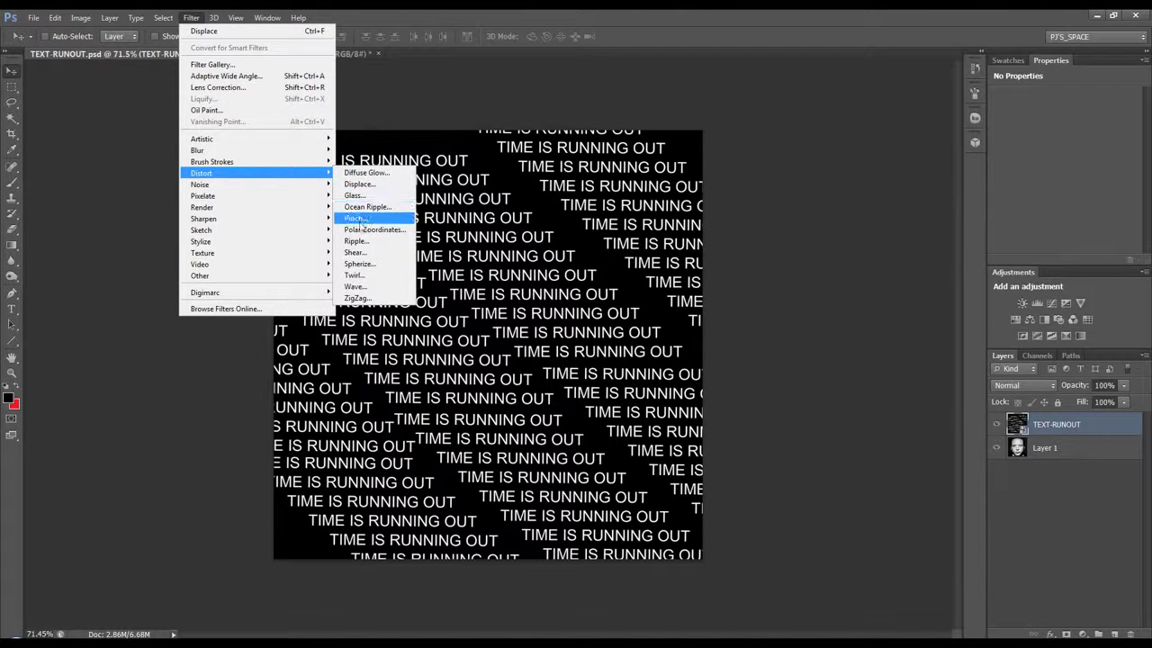
pyautogui.click(360, 184)
pyautogui.moveTo(721, 137); pyautogui.dragTo(598, 108)
pyautogui.click(563, 141)
pyautogui.write('-')
pyautogui.doubleClick(567, 124)
pyautogui.moveTo(565, 111); pyautogui.dragTo(566, 96)
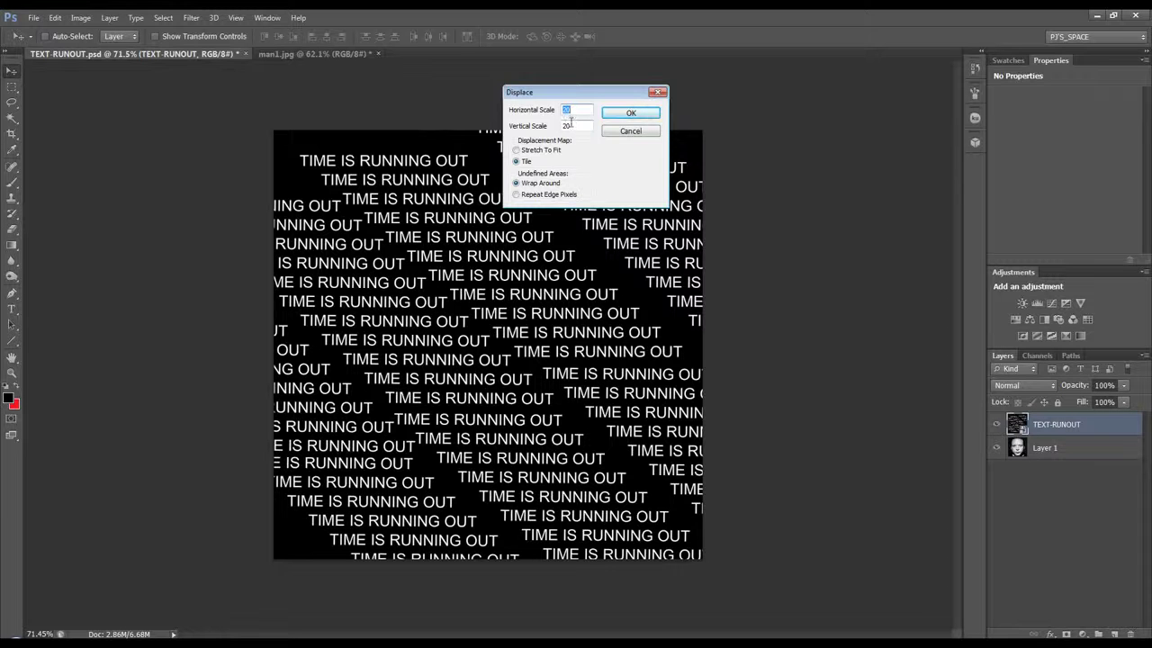
pyautogui.moveTo(597, 97); pyautogui.dragTo(575, 91)
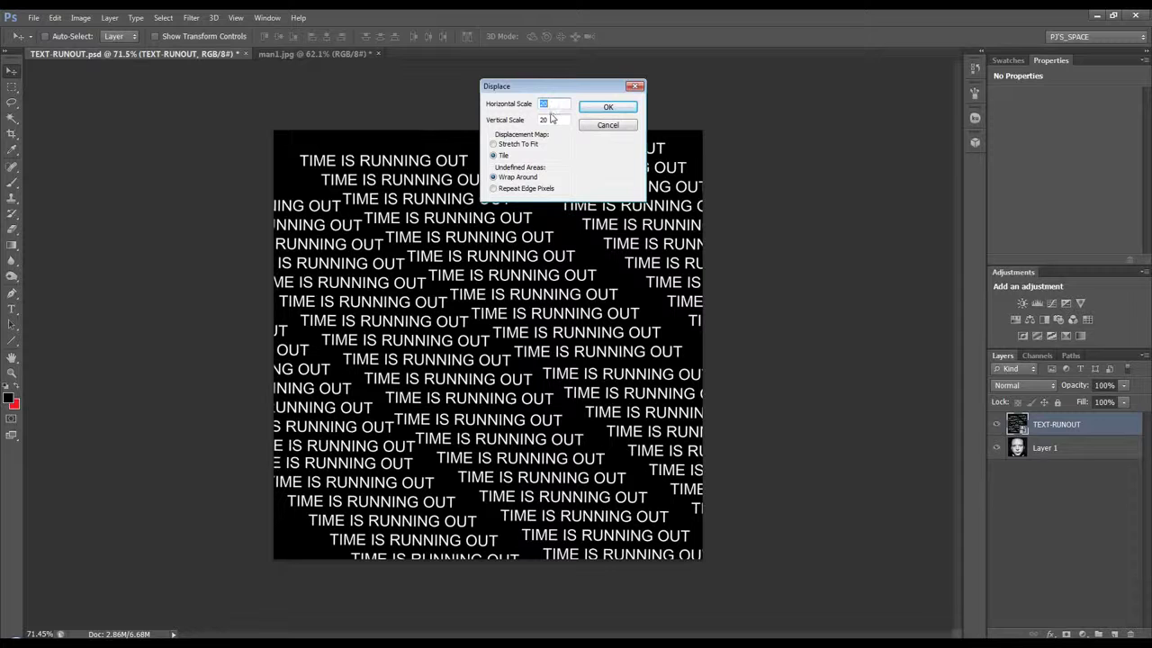
pyautogui.click(607, 106)
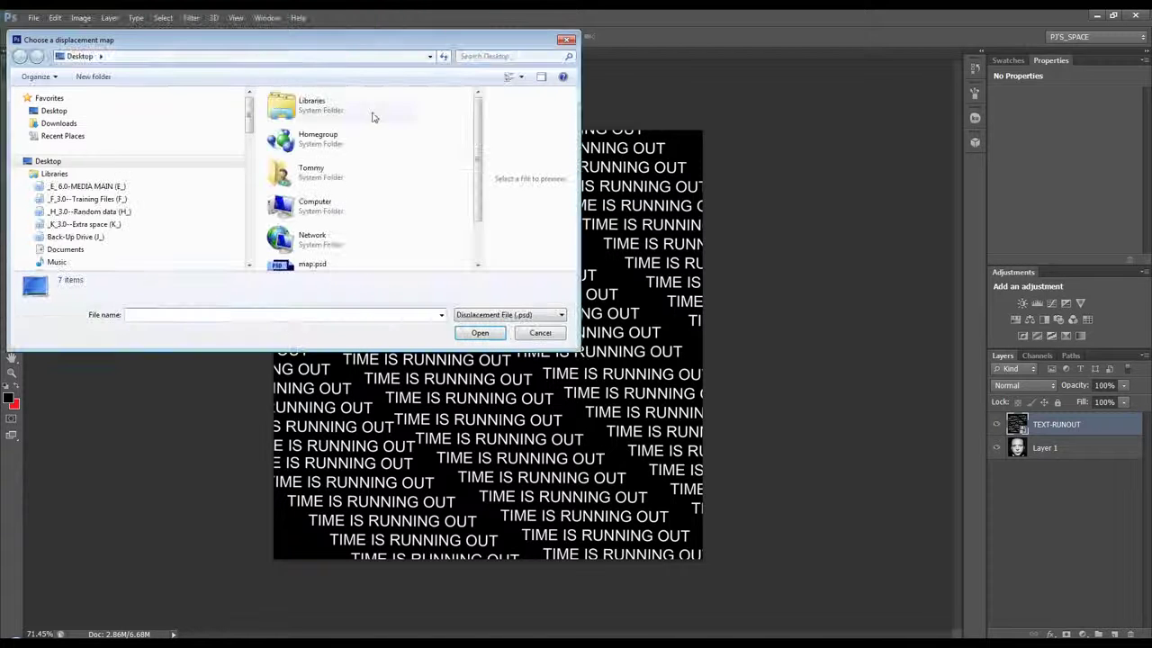
pyautogui.moveTo(326, 347); pyautogui.dragTo(327, 411)
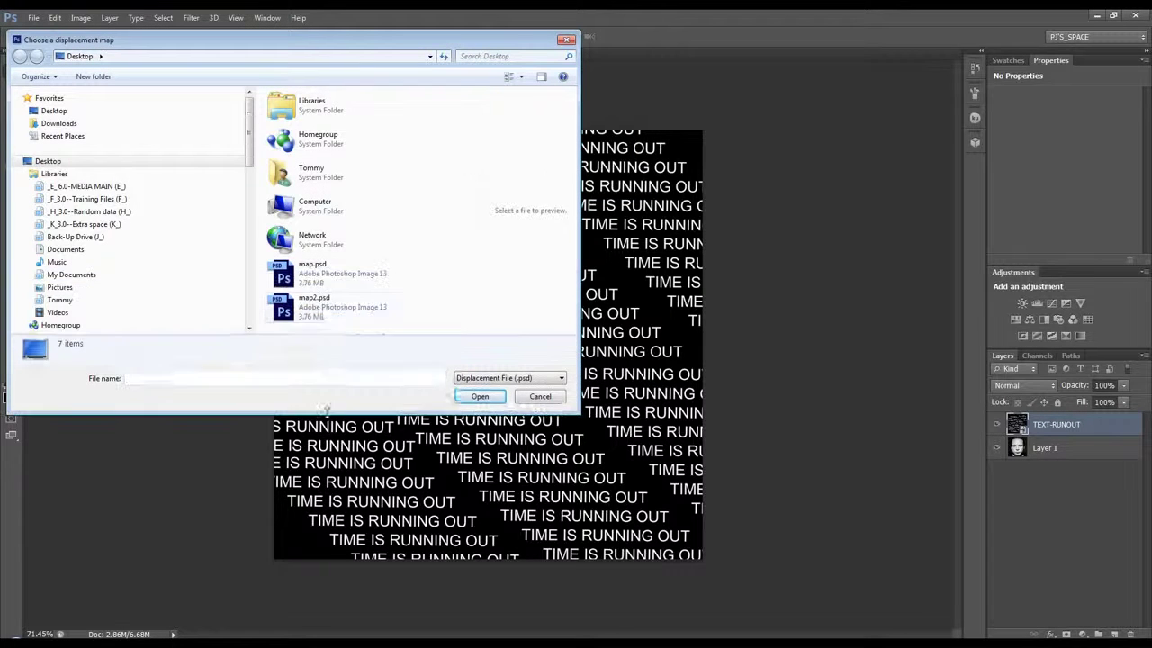
pyautogui.click(328, 306)
pyautogui.click(479, 397)
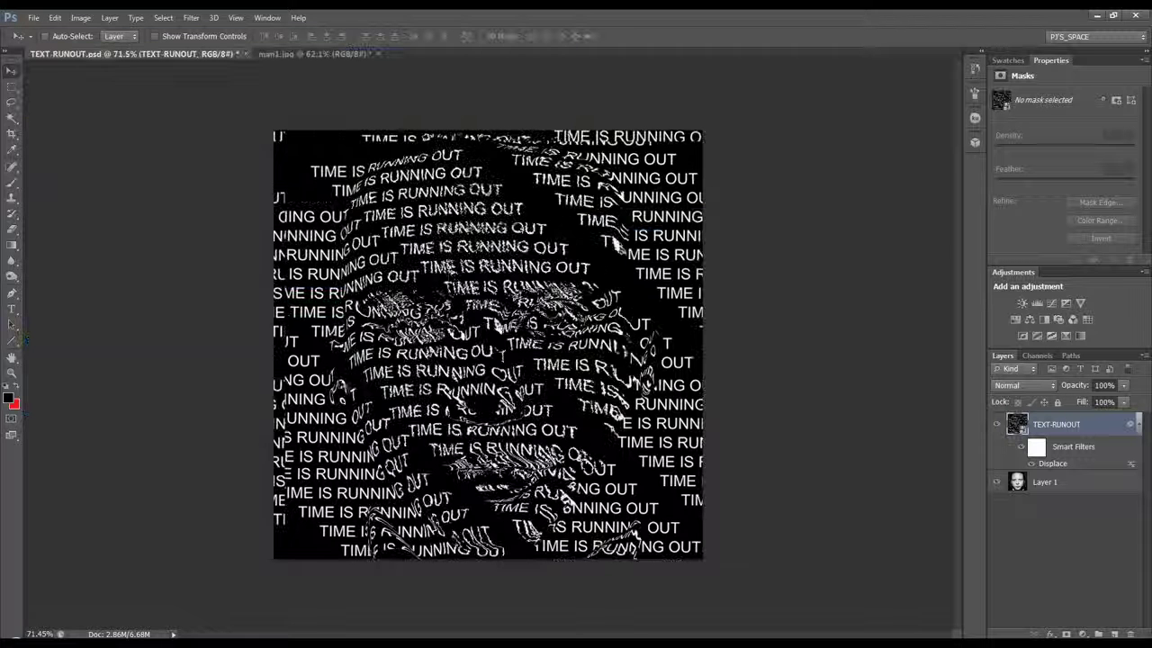
# Step: Set the TEXT-RUNOUT layer's blending mode to Overlay and check the text over the face up close
pyautogui.click(1042, 389)
pyautogui.click(1005, 220)
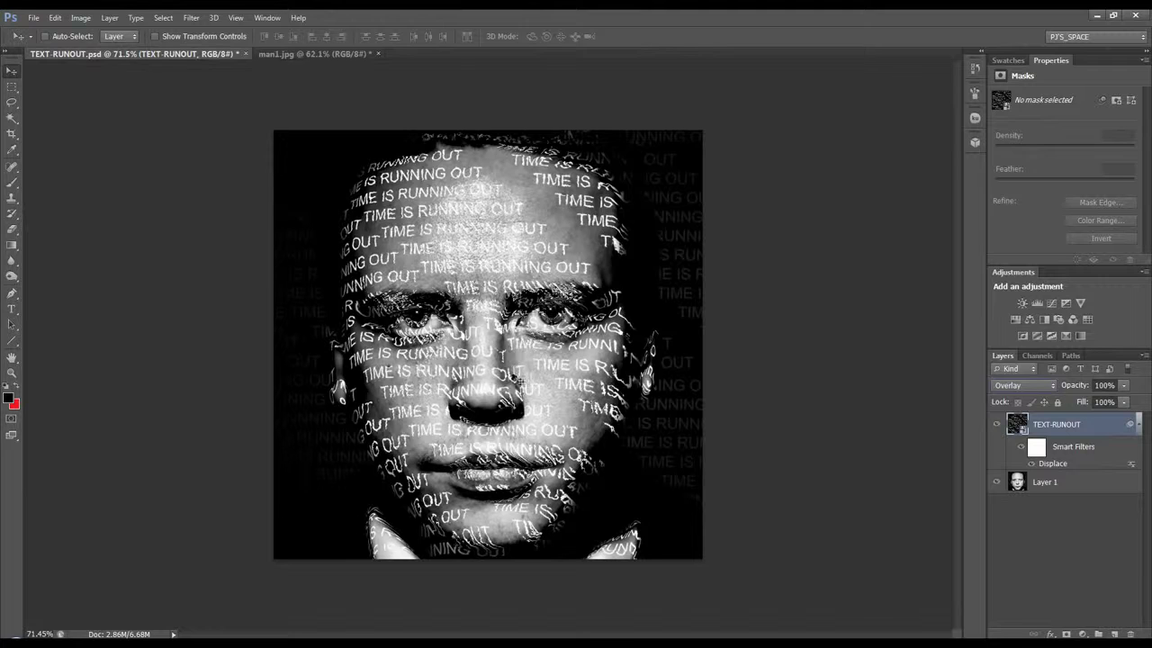
pyautogui.press('Up')
pyautogui.press('Up')
pyautogui.press('Up')
pyautogui.press('Up')
pyautogui.press('Down')
pyautogui.press('Down')
pyautogui.press('Down')
pyautogui.press('Down')
pyautogui.scroll(3, 788, 367)
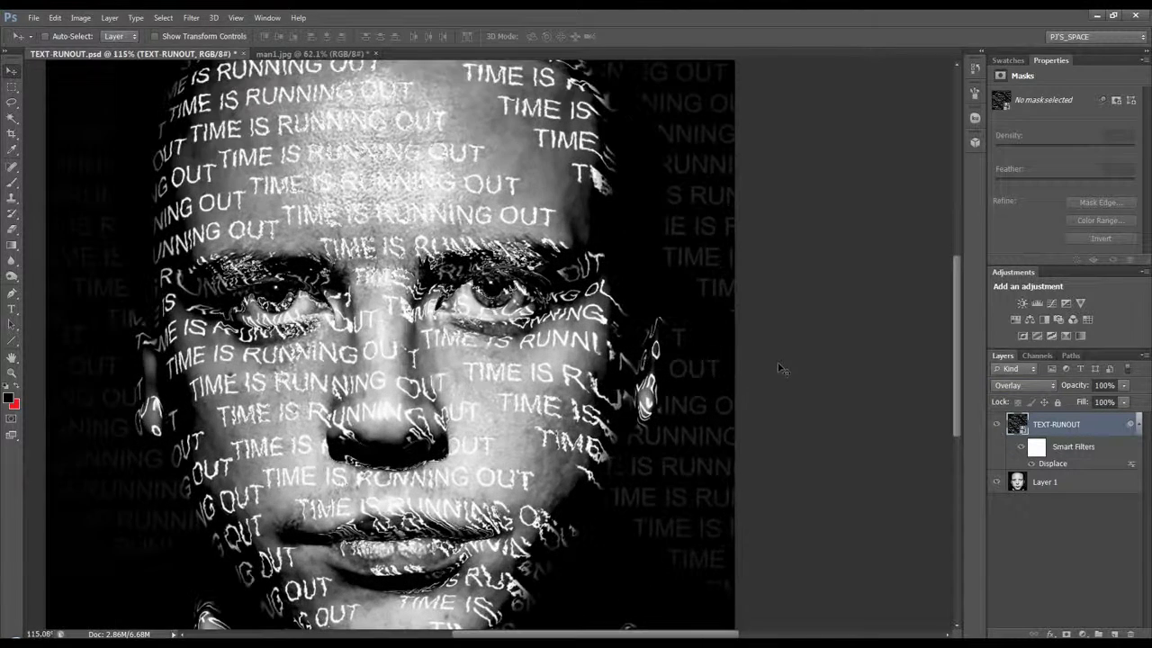
pyautogui.scroll(-3, 372, 339)
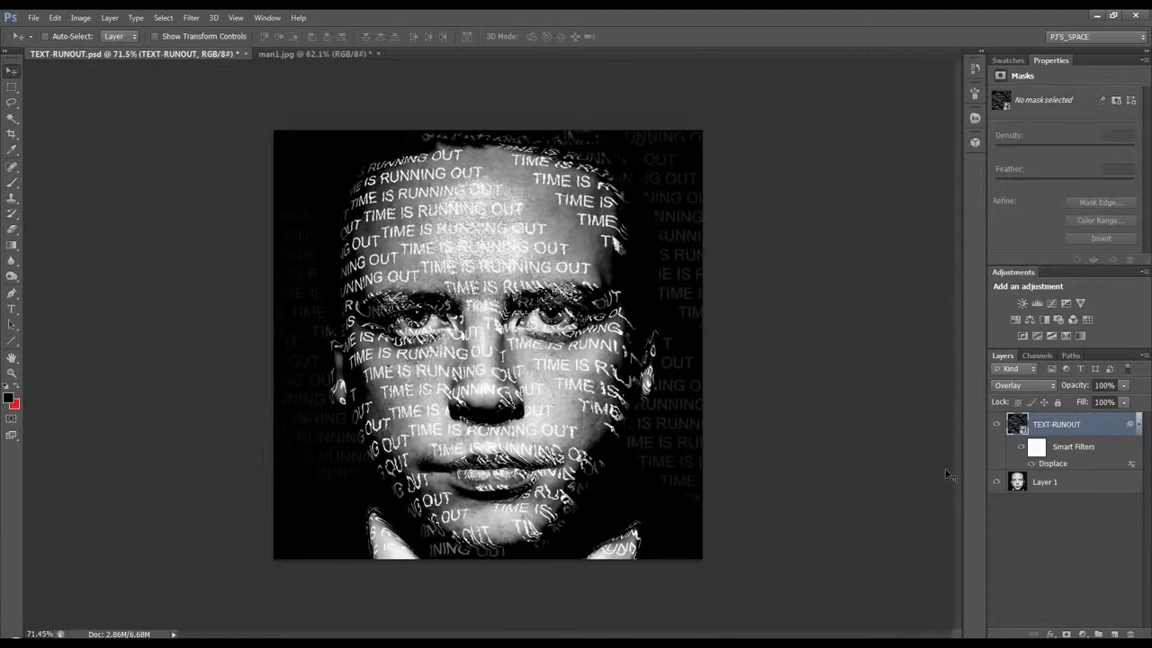
# Step: Add a layer mask to TEXT-RUNOUT and brush black over the background text beside the upper head
pyautogui.click(1069, 633)
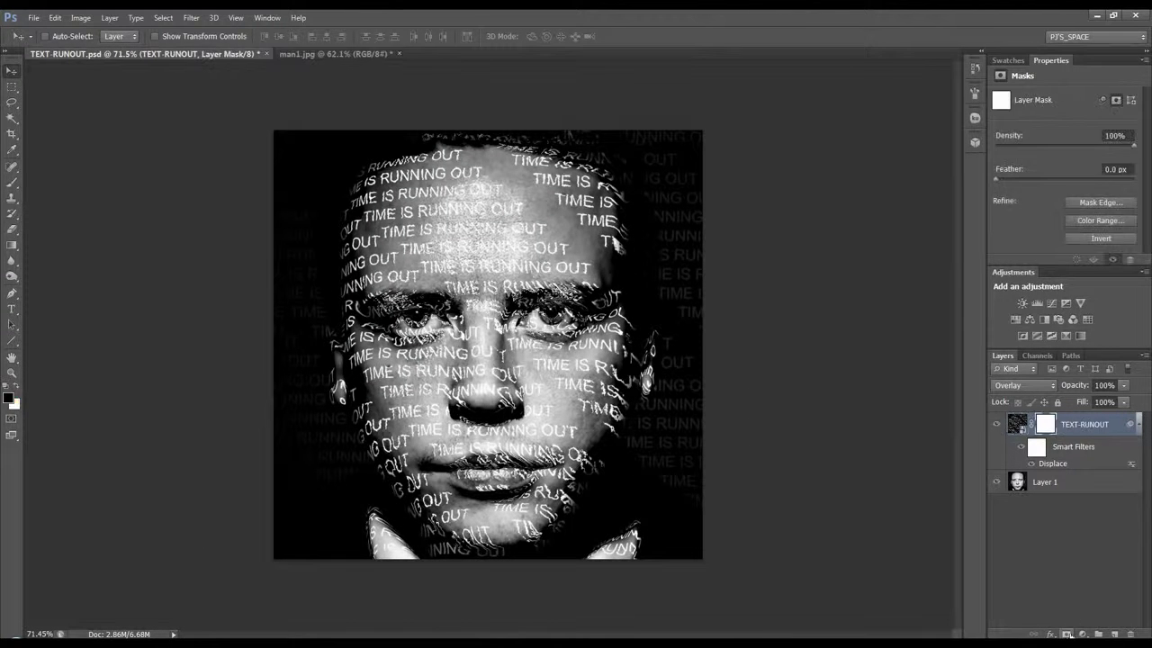
pyautogui.click(11, 182)
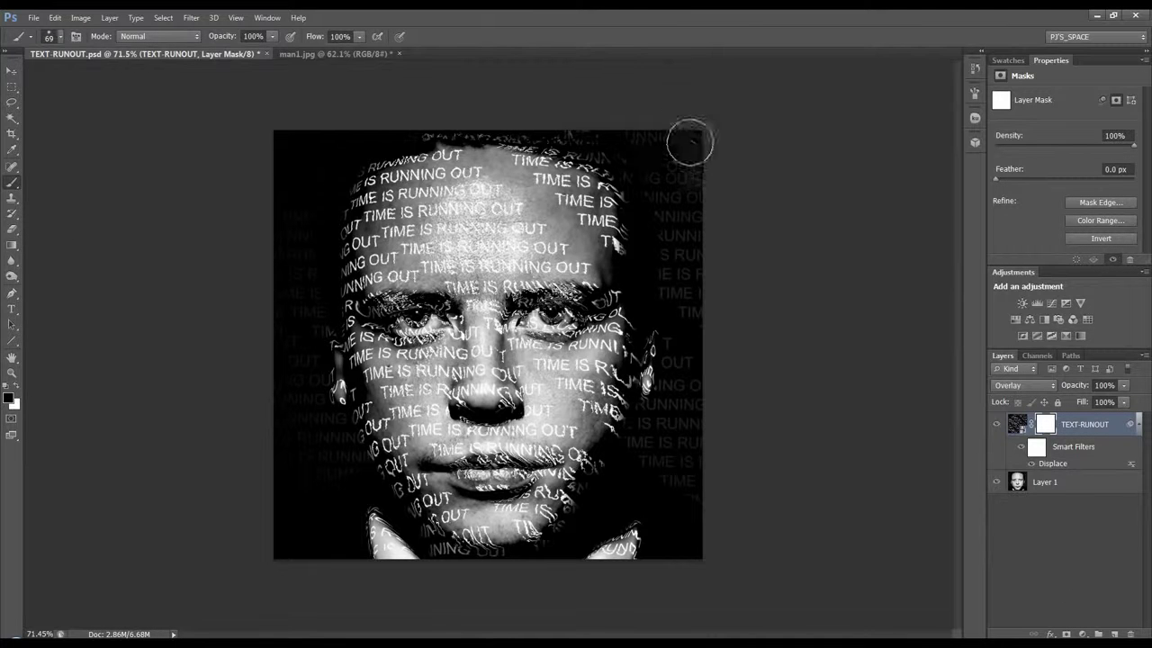
pyautogui.moveTo(658, 168)
pyautogui.mouseDown()
pyautogui.moveTo(680, 277)
pyautogui.moveTo(709, 149)
pyautogui.moveTo(703, 194)
pyautogui.moveTo(672, 162)
pyautogui.moveTo(669, 215)
pyautogui.mouseUp()
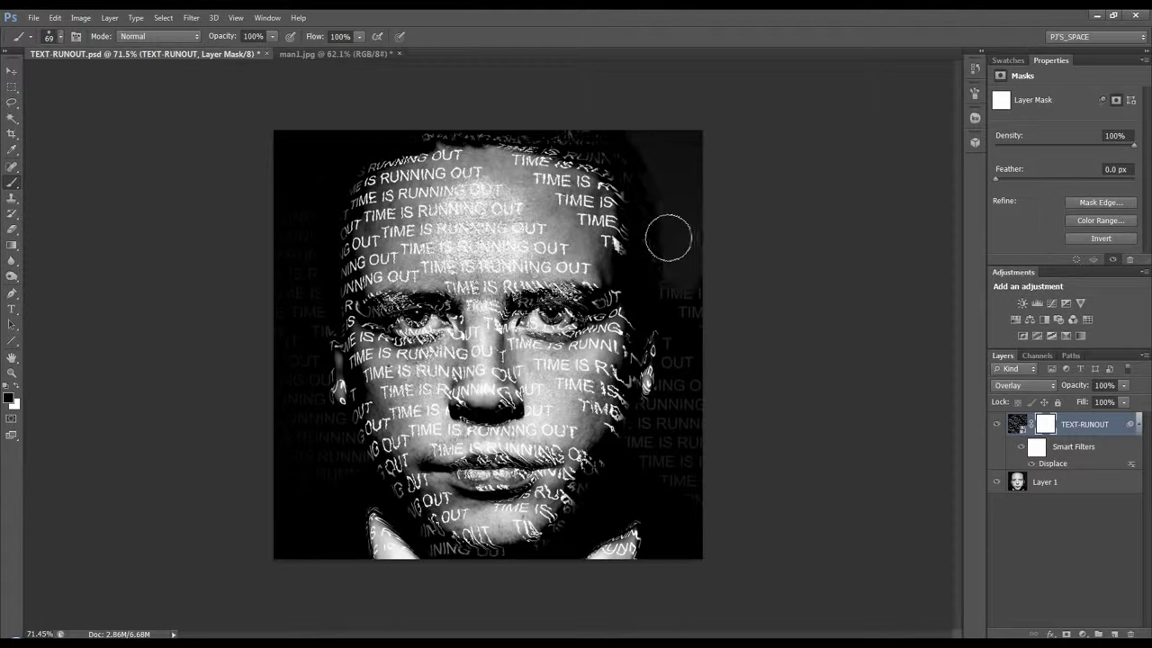
# Step: With TEXT-RUNOUT at 15% opacity, trace the background beside the head and both eyes with the Pen tool and load the paths as a selection
pyautogui.click(12, 292)
pyautogui.click(616, 134)
pyautogui.moveTo(654, 332); pyautogui.dragTo(652, 371)
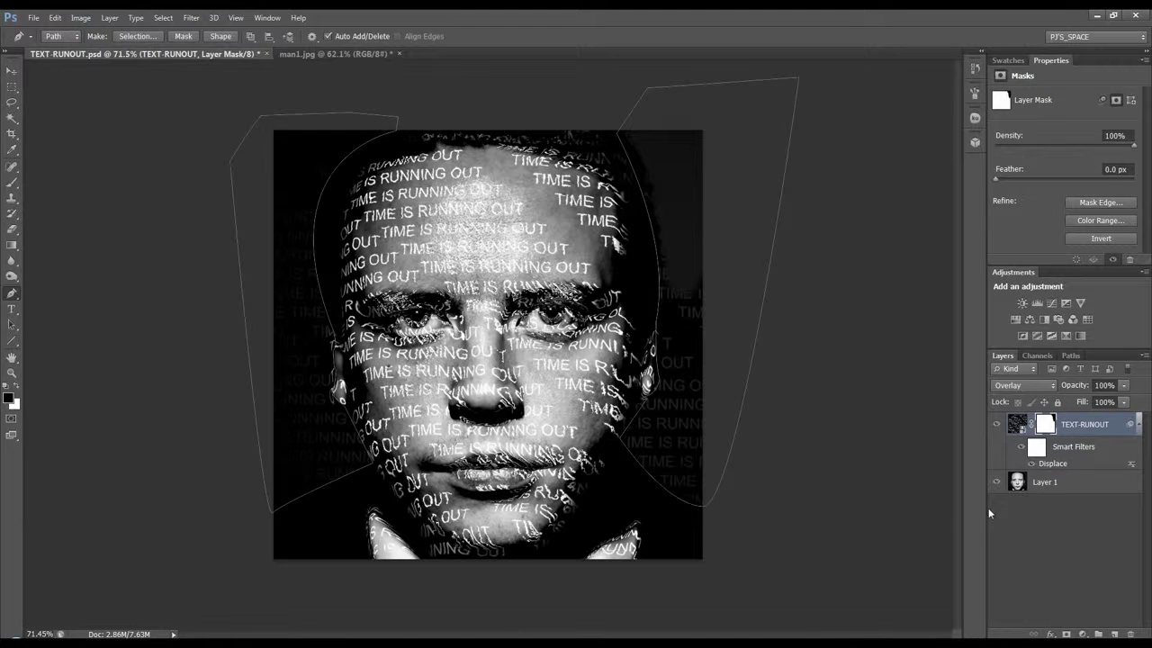
pyautogui.moveTo(1083, 387); pyautogui.dragTo(1035, 395)
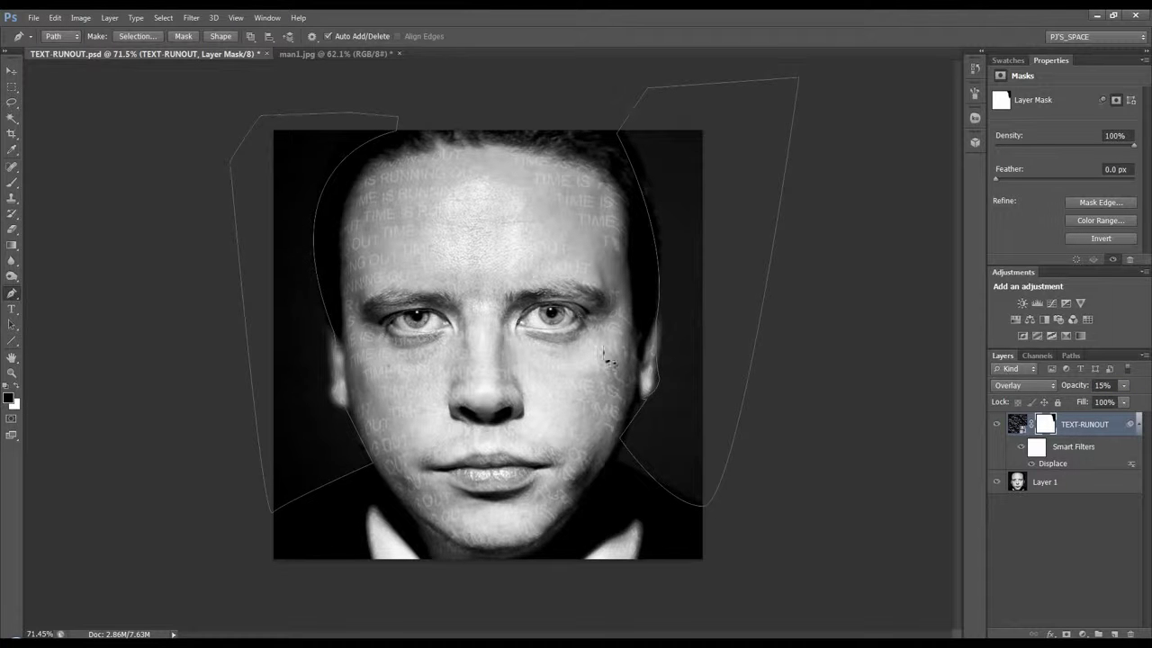
pyautogui.hotkey('ctrl', 'Return')
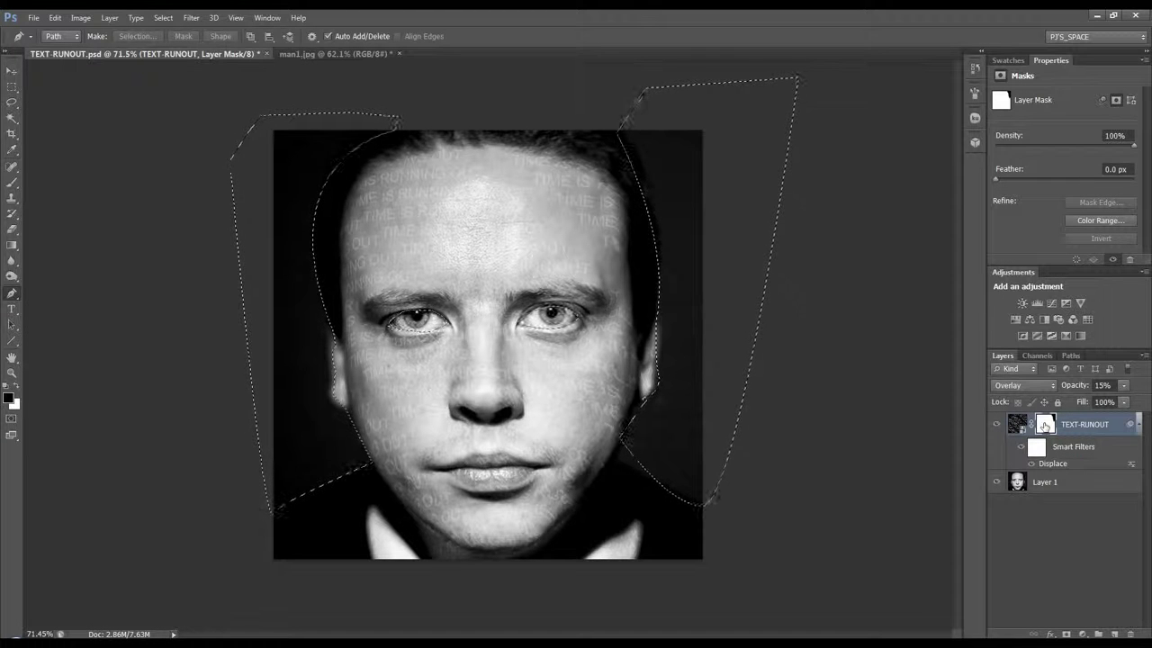
# Step: Fill the selected areas of the TEXT-RUNOUT layer mask with black, deselect, and set the layer opacity to 100%
pyautogui.hotkey('alt', 'BackSpace')
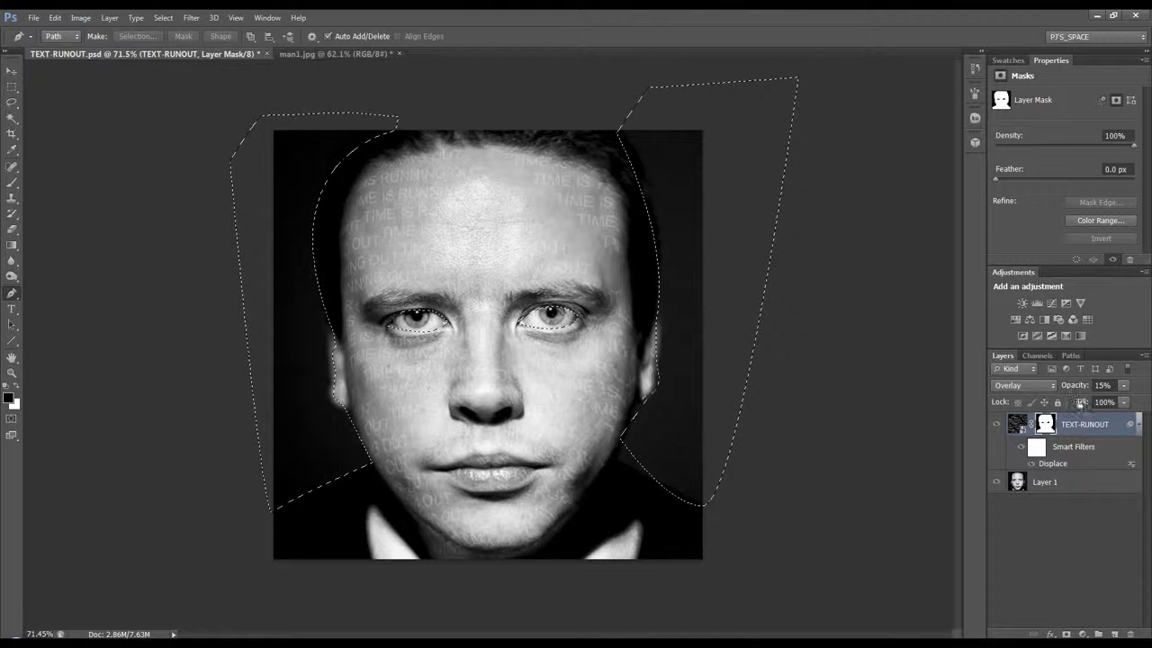
pyautogui.hotkey('ctrl', 'd')
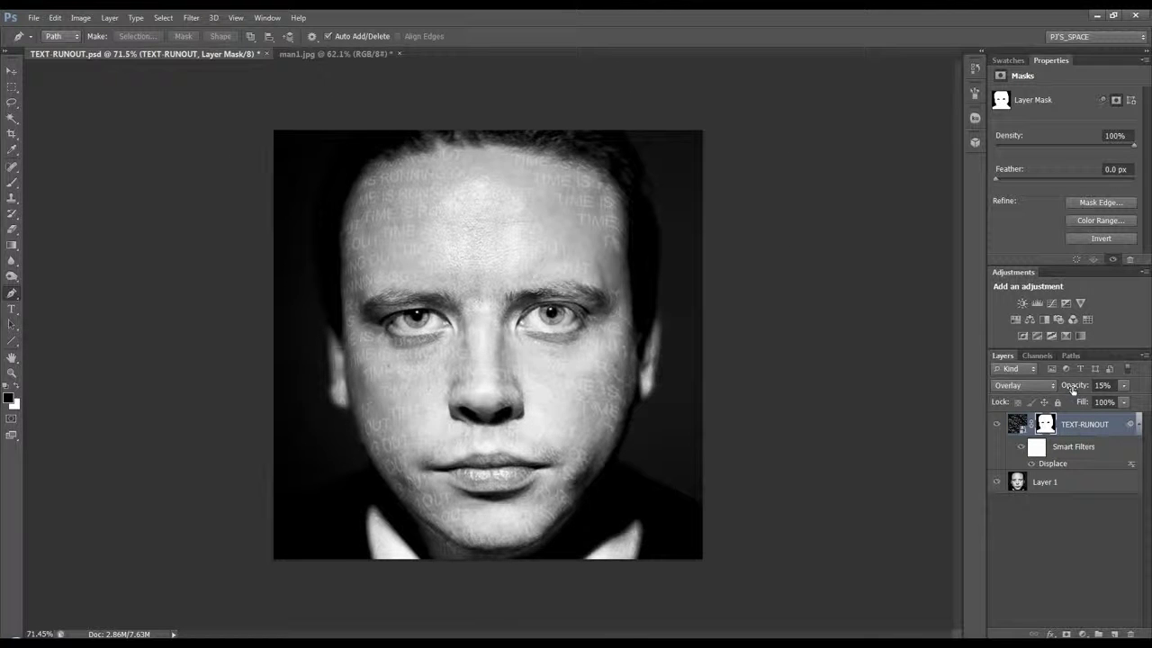
pyautogui.moveTo(1072, 389); pyautogui.dragTo(1148, 385)
pyautogui.click(1047, 420)
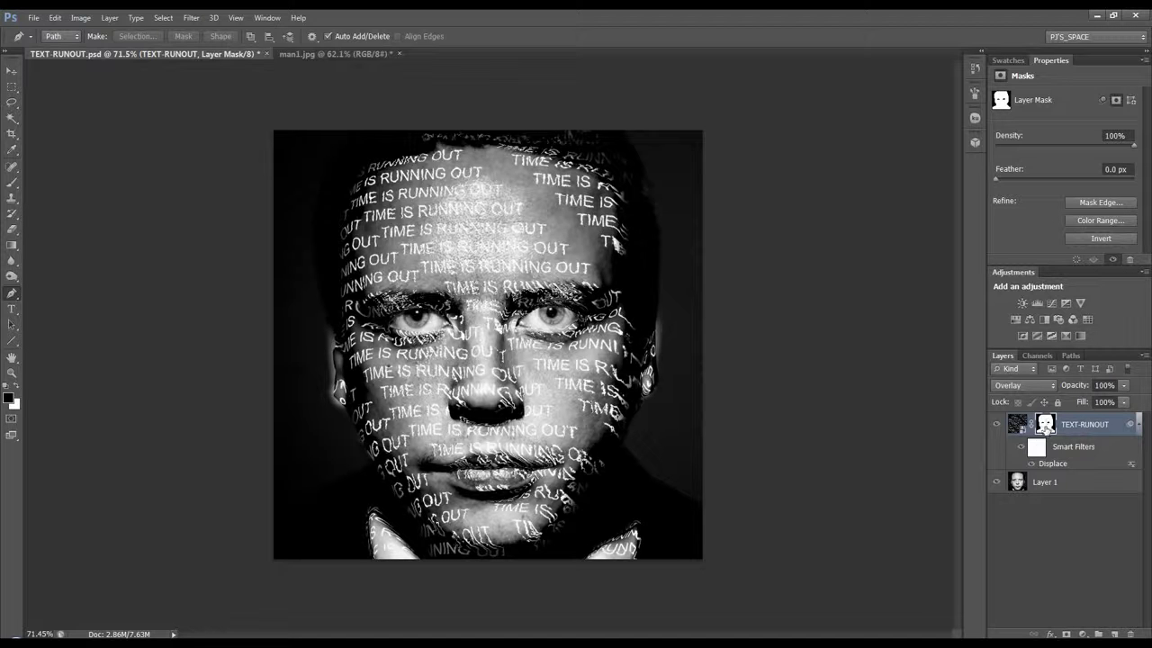
# Step: Add a Hue/Saturation adjustment layer on top with Colorize enabled, hue 224, saturation 26 and lightness -12
pyautogui.click(1082, 634)
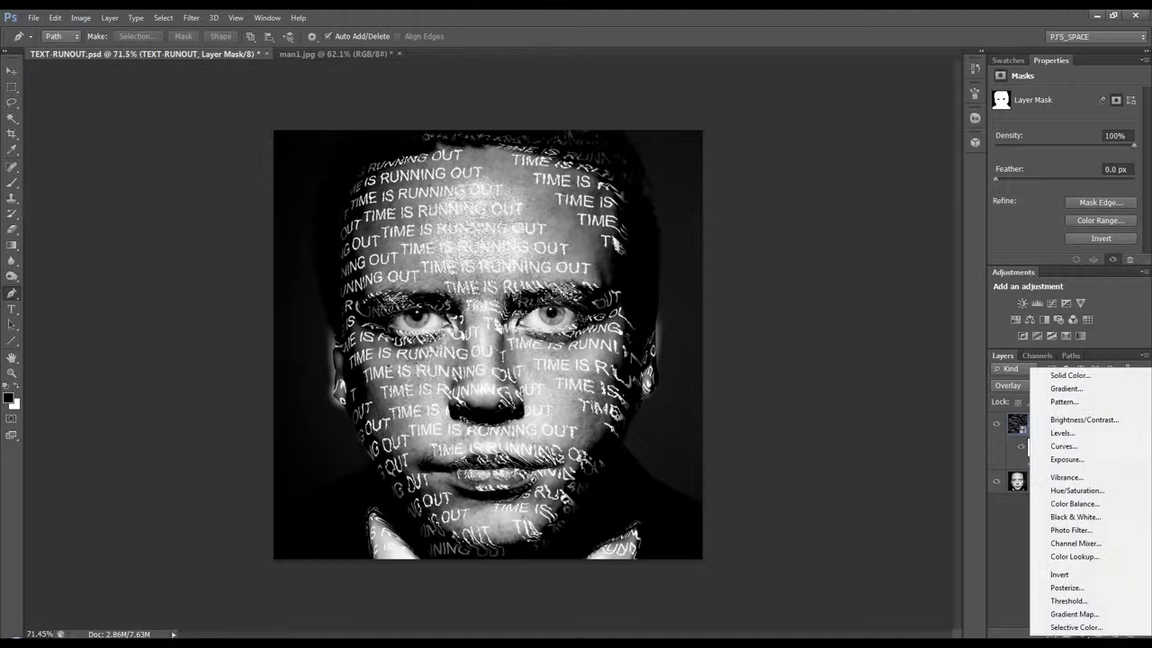
pyautogui.click(1078, 490)
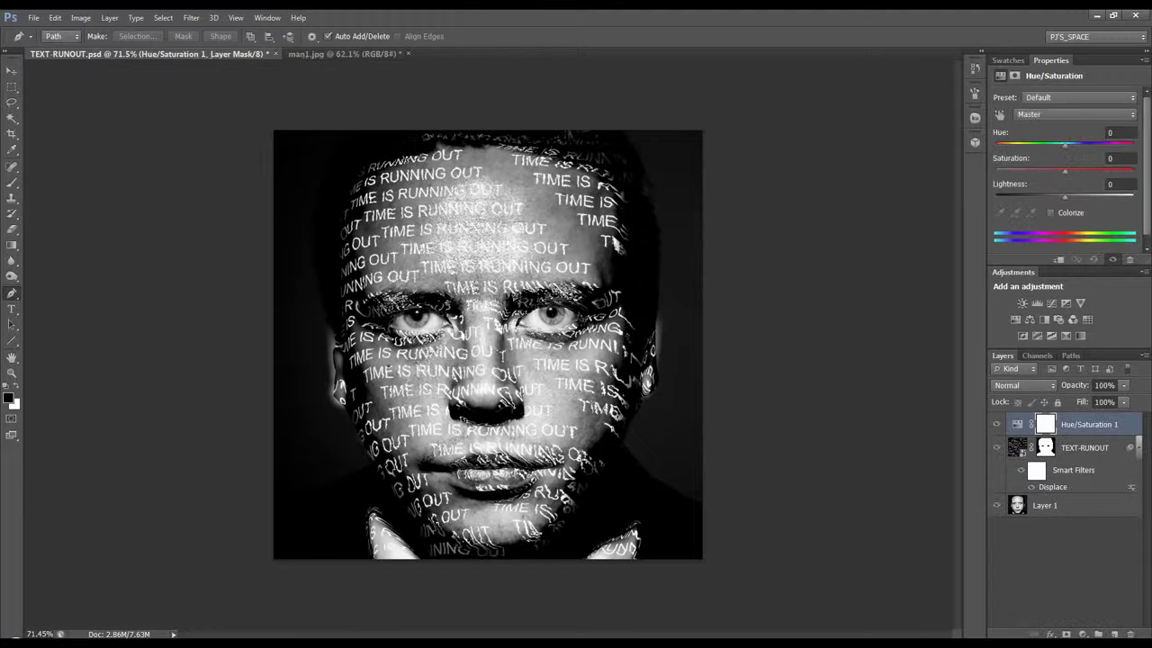
pyautogui.click(1051, 213)
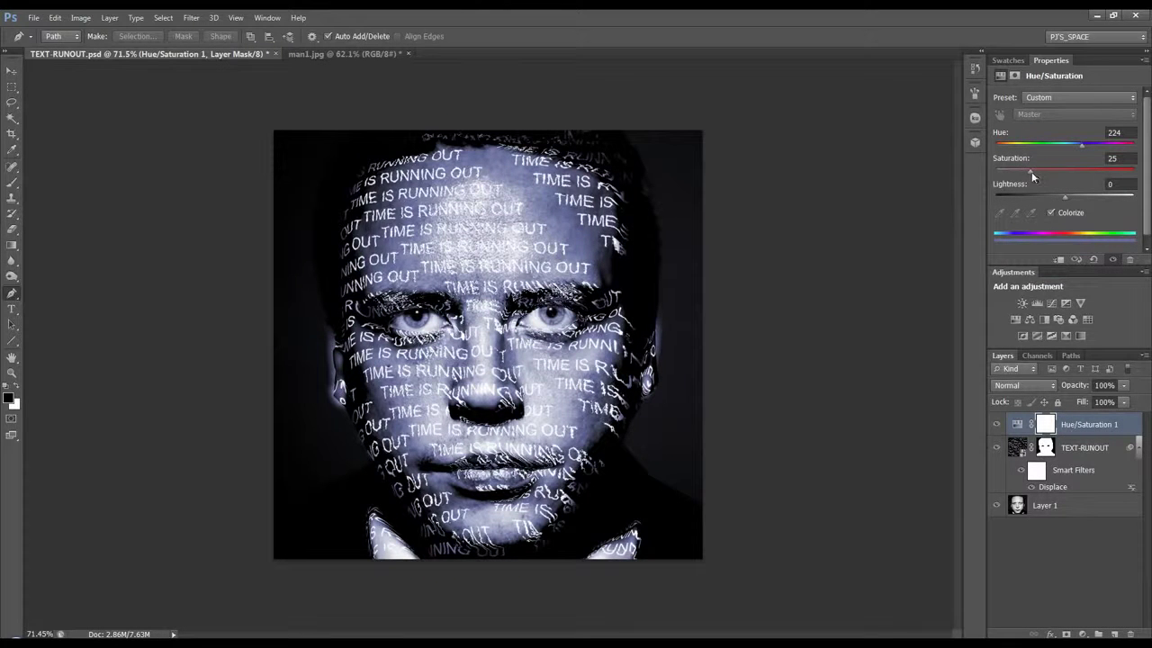
pyautogui.moveTo(1064, 199); pyautogui.dragTo(1057, 200)
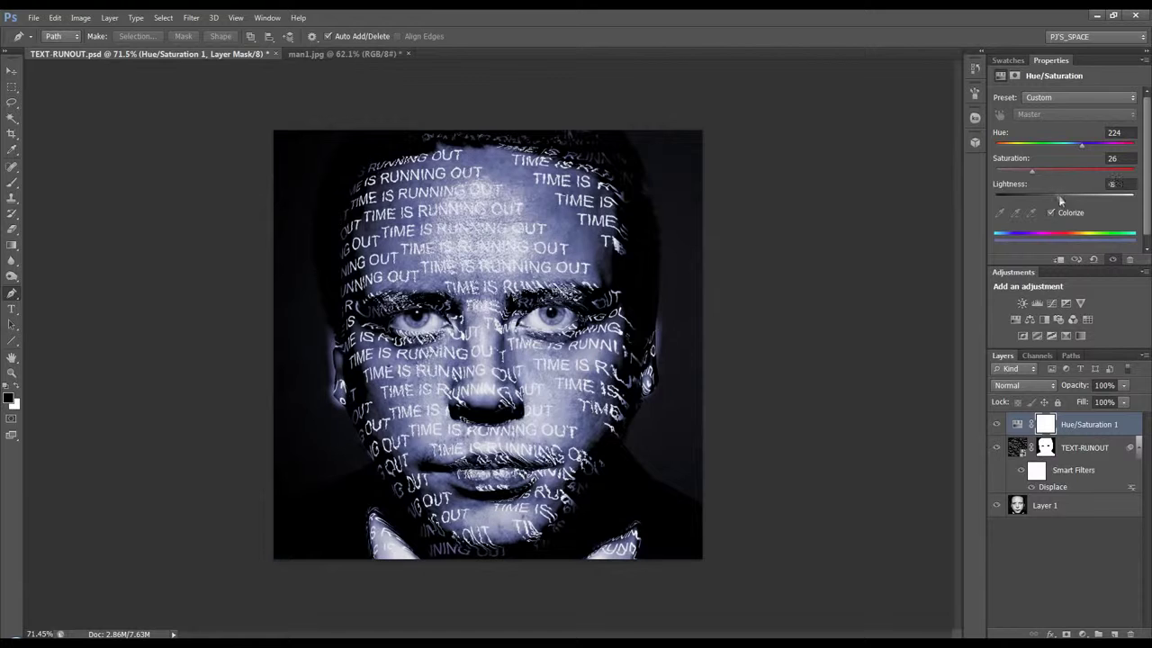
# Step: Add a Curves adjustment layer above TEXT-RUNOUT and shape an S-curve with pulled-down shadows for stronger contrast
pyautogui.click(1083, 634)
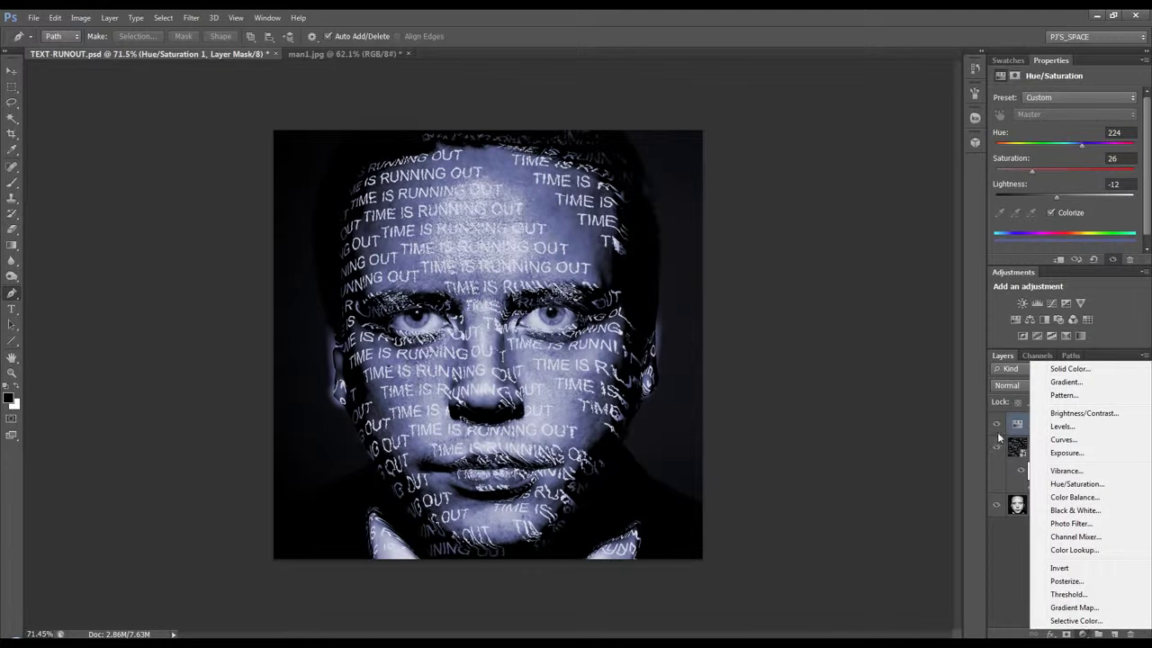
pyautogui.click(1044, 447)
pyautogui.click(1083, 633)
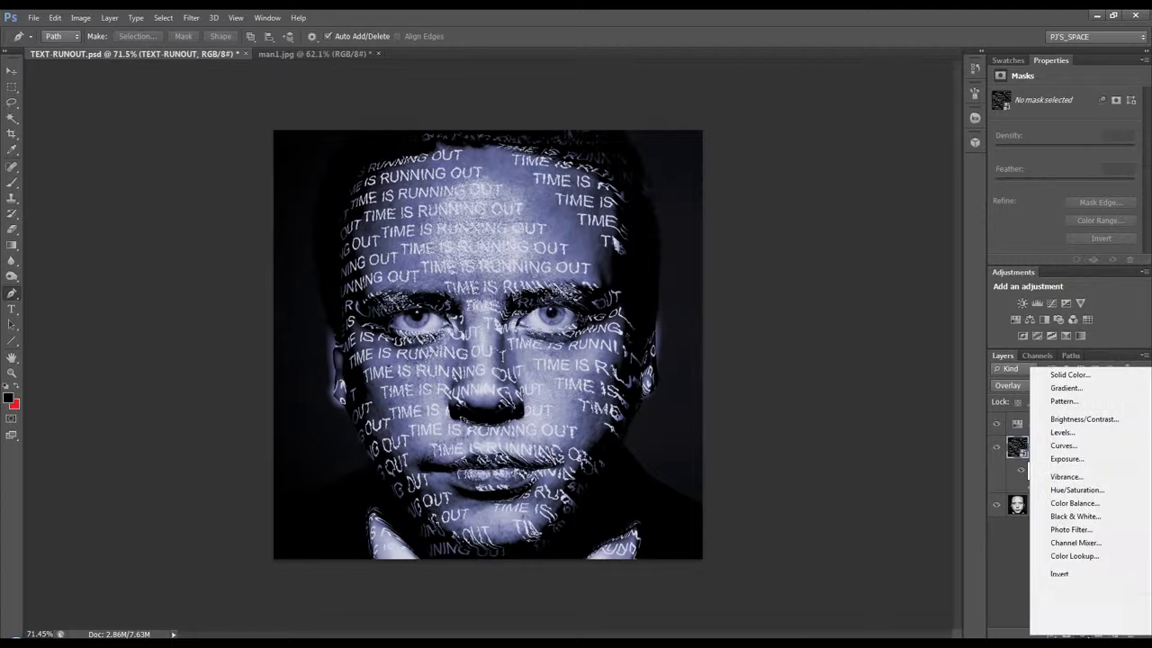
pyautogui.click(1083, 449)
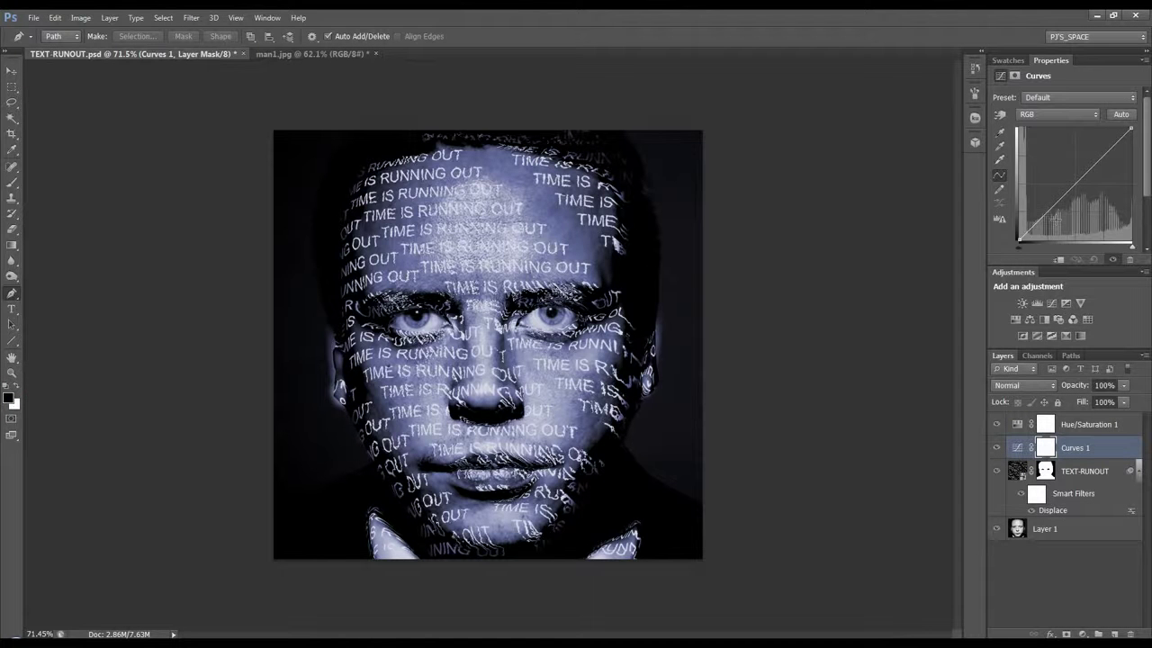
pyautogui.moveTo(1104, 155); pyautogui.dragTo(1103, 152)
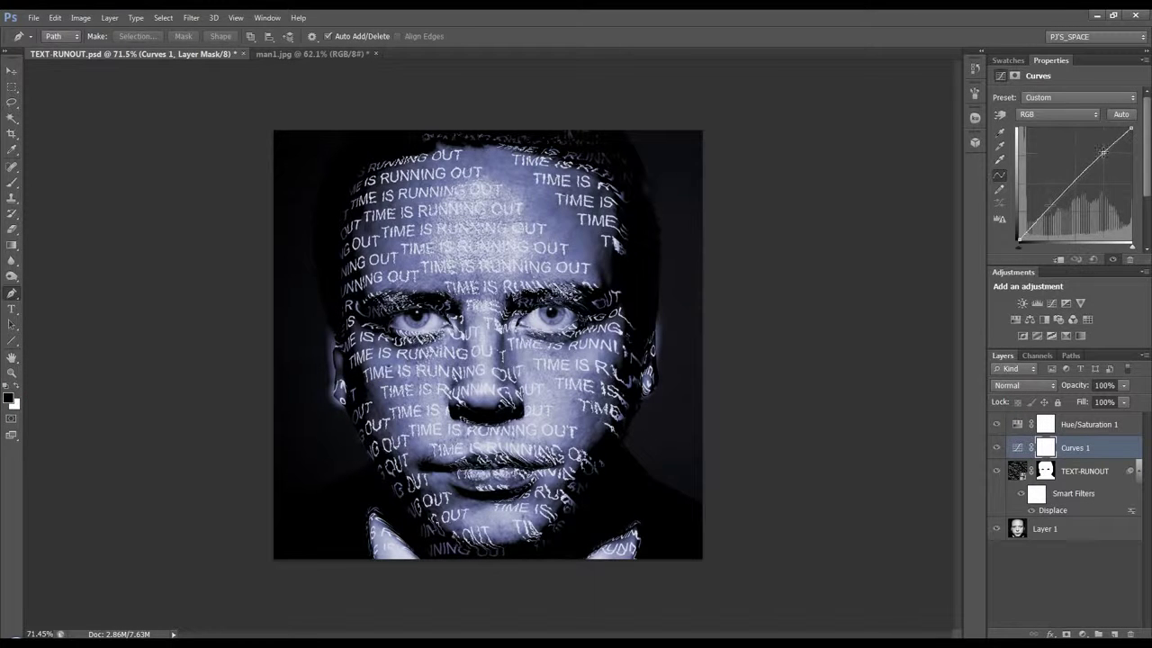
pyautogui.moveTo(1048, 206); pyautogui.dragTo(1064, 223)
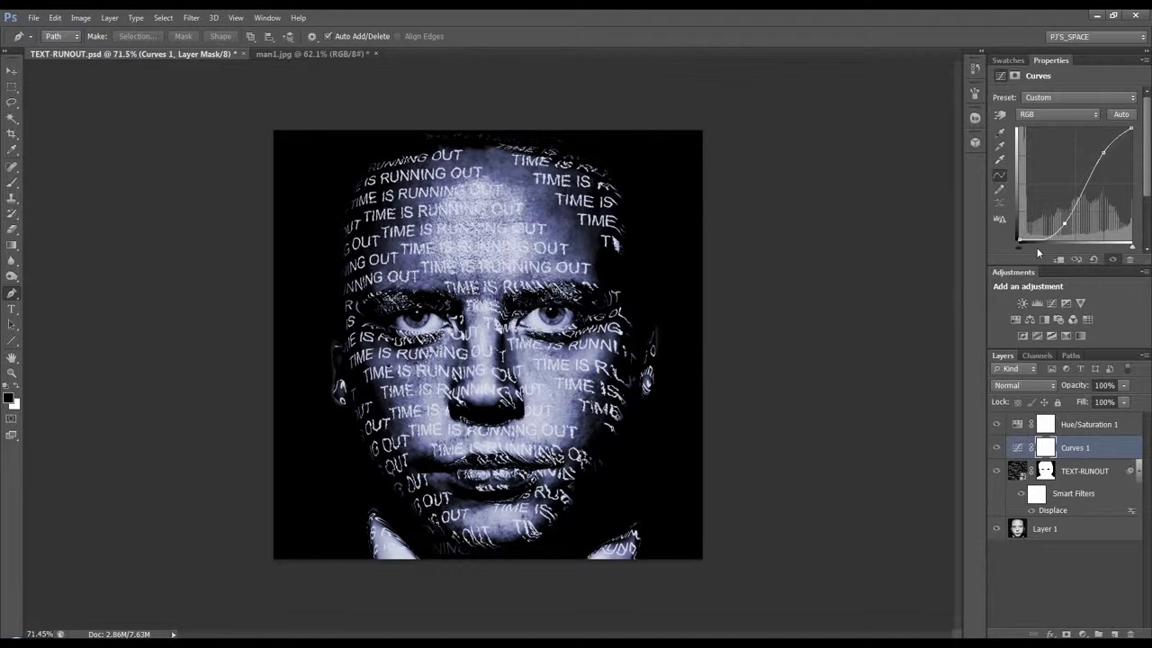
# Step: Paint white with a 55 px brush on the TEXT-RUNOUT layer mask to restore the text over both ears
pyautogui.click(1045, 471)
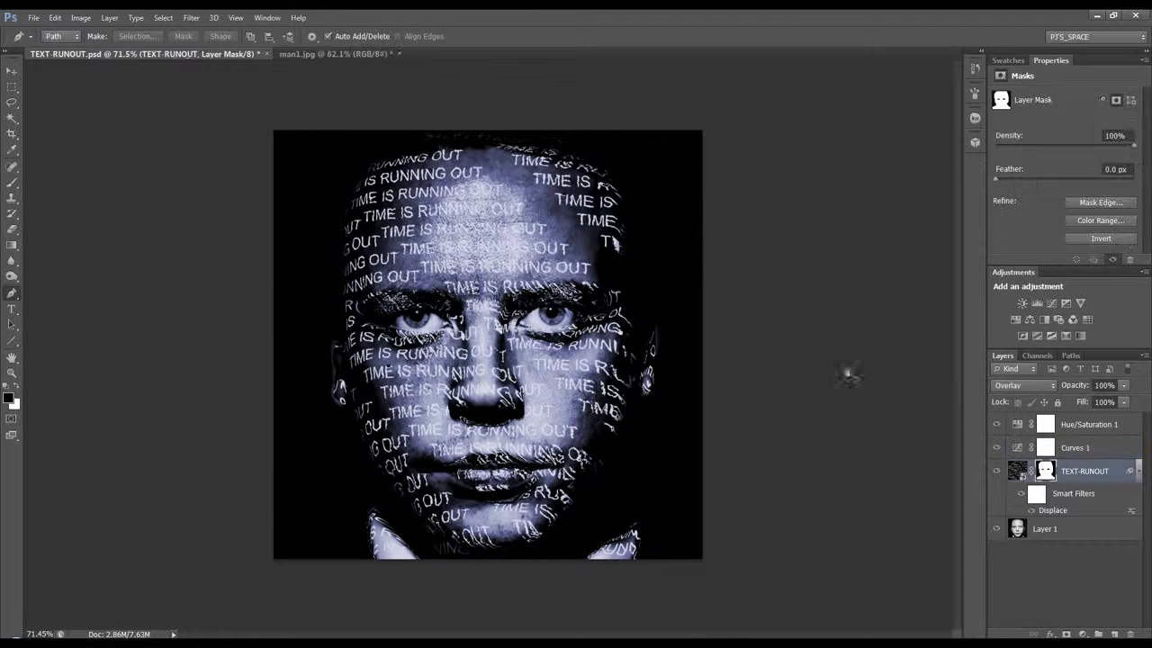
pyautogui.click(12, 183)
pyautogui.rightClick(656, 334)
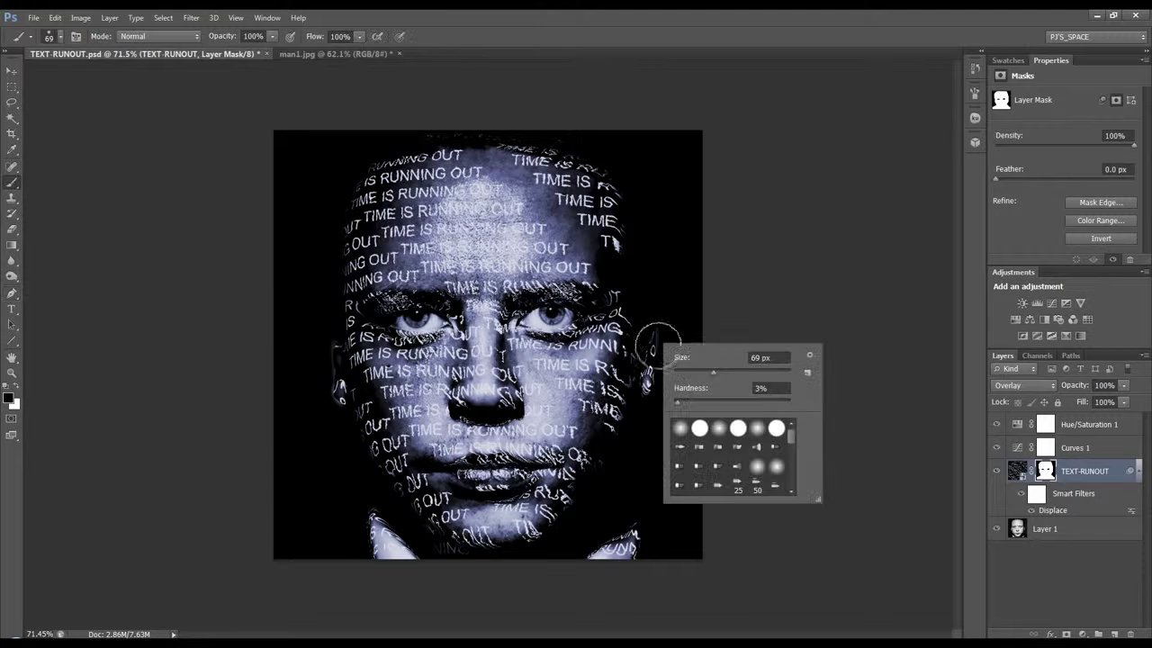
pyautogui.moveTo(714, 394)
pyautogui.mouseDown()
pyautogui.moveTo(702, 394)
pyautogui.moveTo(722, 387)
pyautogui.moveTo(680, 359)
pyautogui.mouseUp()
pyautogui.press('Return')
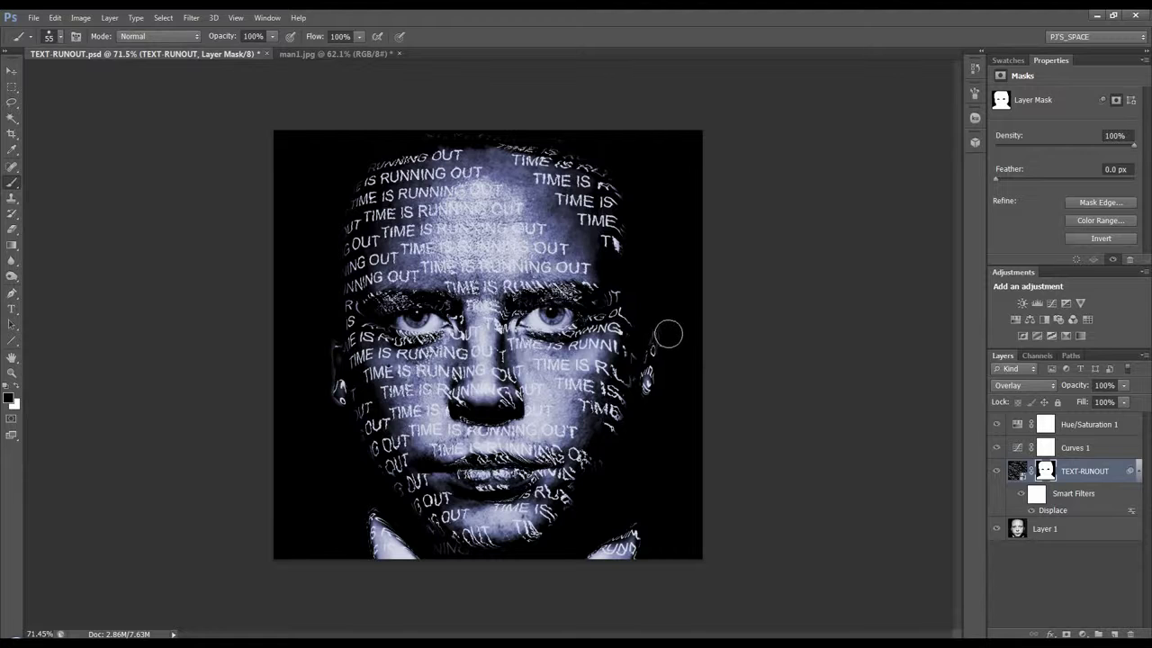
pyautogui.press('x')
pyautogui.moveTo(666, 342)
pyautogui.mouseDown()
pyautogui.moveTo(663, 329)
pyautogui.moveTo(664, 342)
pyautogui.mouseUp()
pyautogui.moveTo(351, 364)
pyautogui.mouseDown()
pyautogui.moveTo(334, 342)
pyautogui.moveTo(321, 363)
pyautogui.mouseUp()
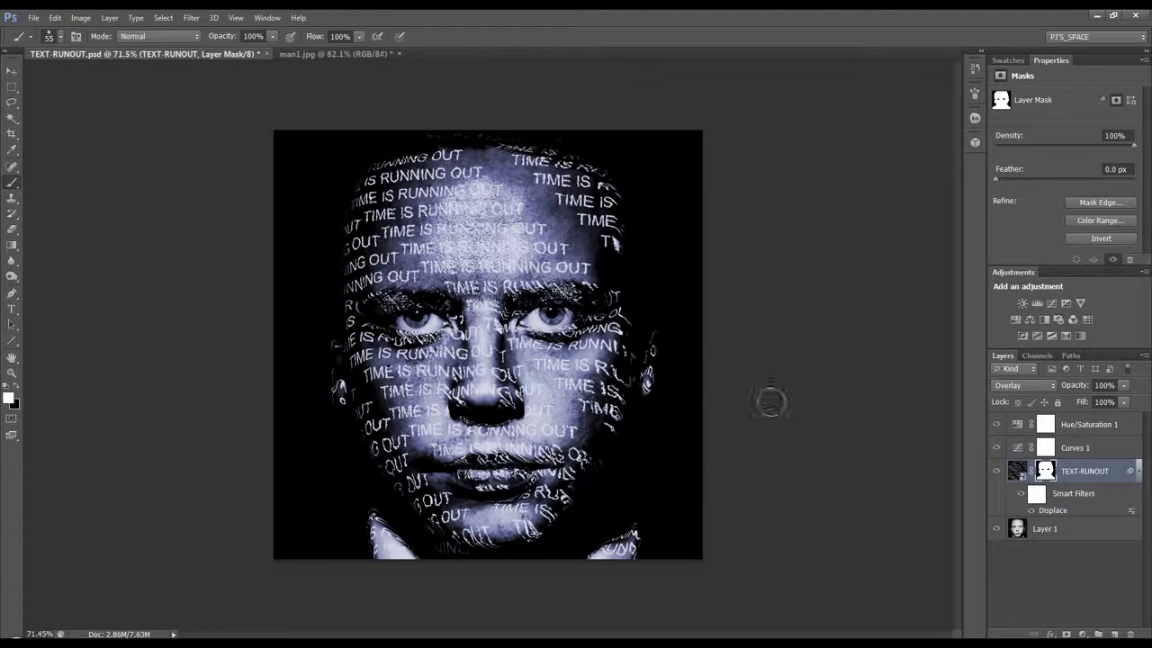
# Step: Review the Displace smart filter's scale settings and its displacement map choice, and cancel without picking a new map
pyautogui.click(1017, 472)
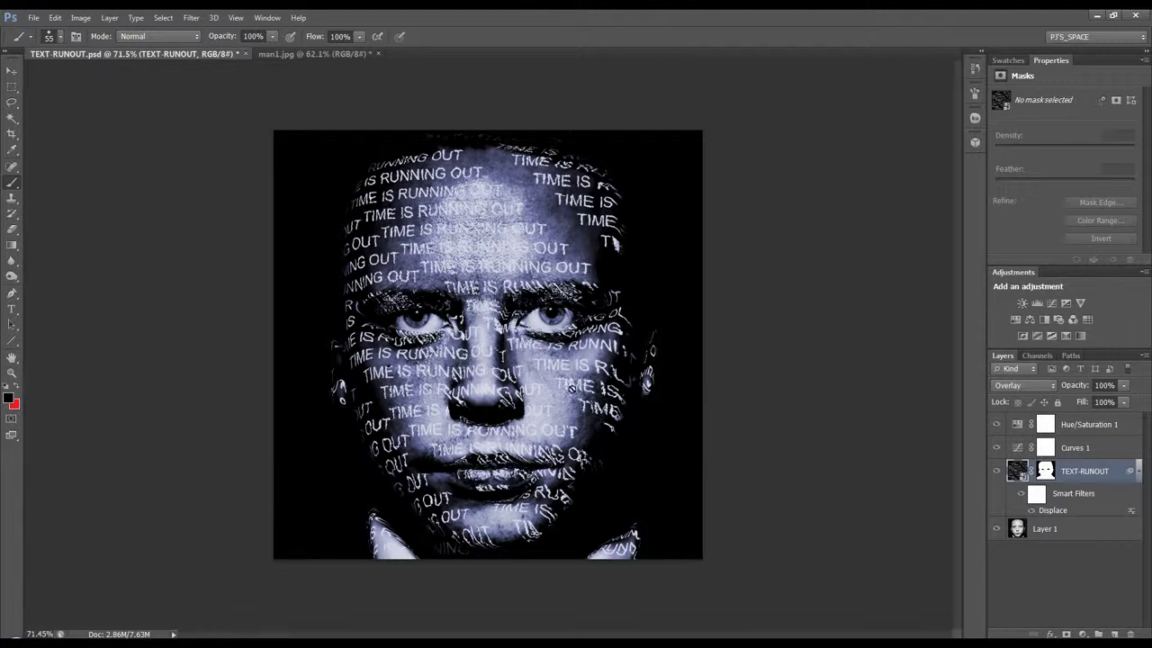
pyautogui.doubleClick(1051, 511)
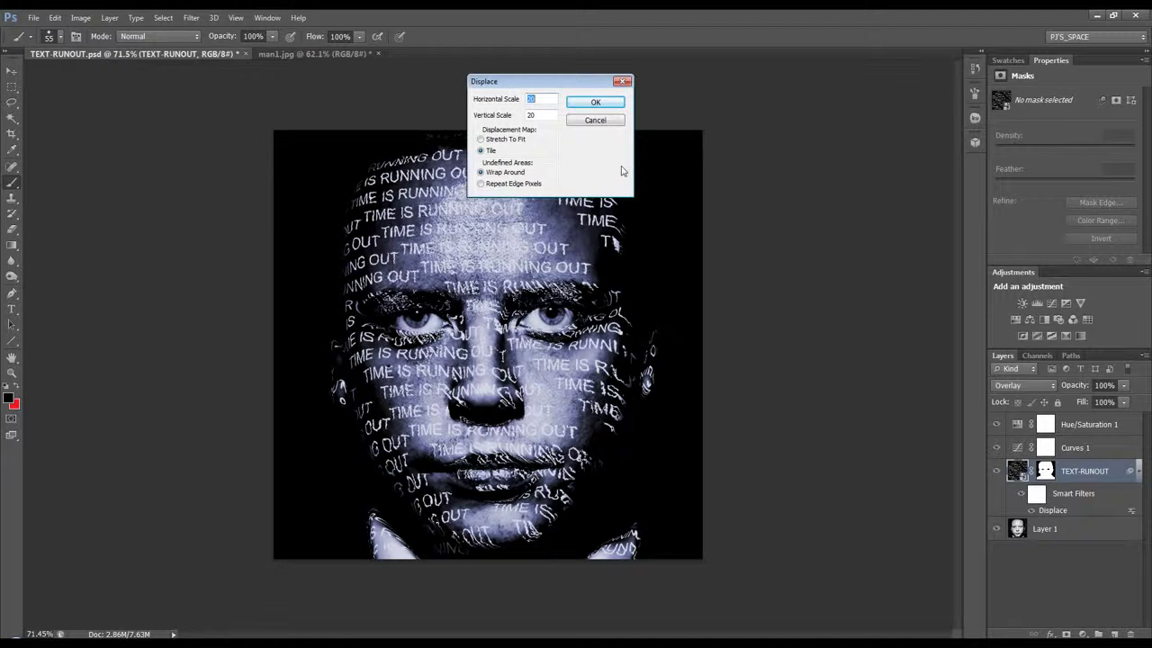
pyautogui.moveTo(552, 89); pyautogui.dragTo(606, 83)
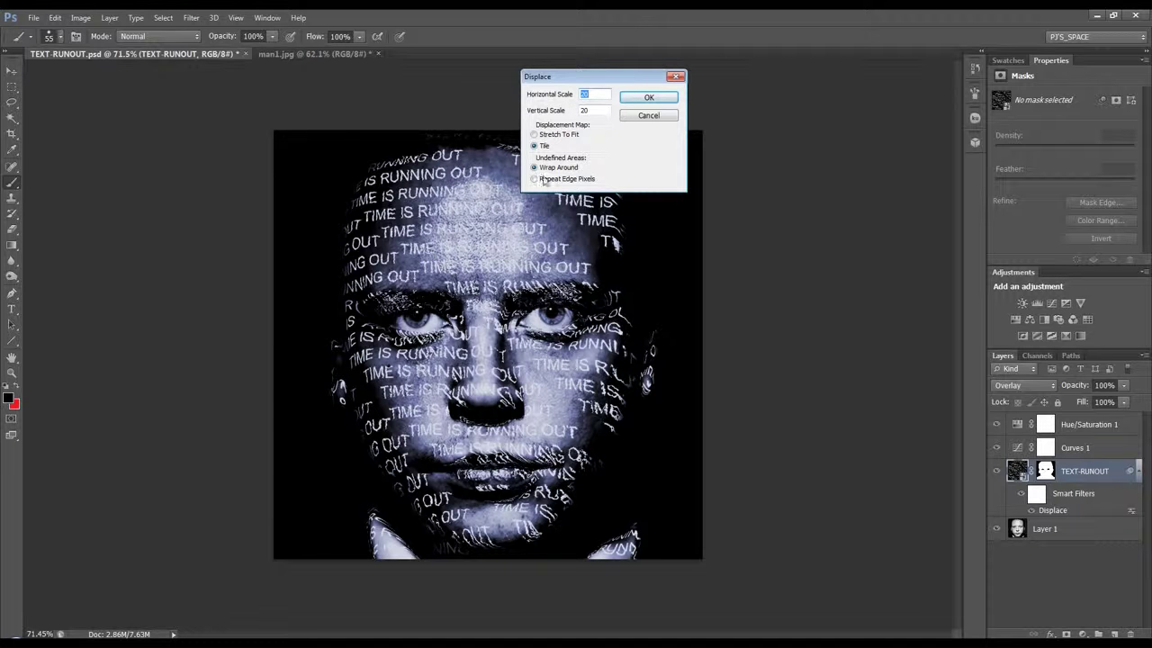
pyautogui.click(641, 99)
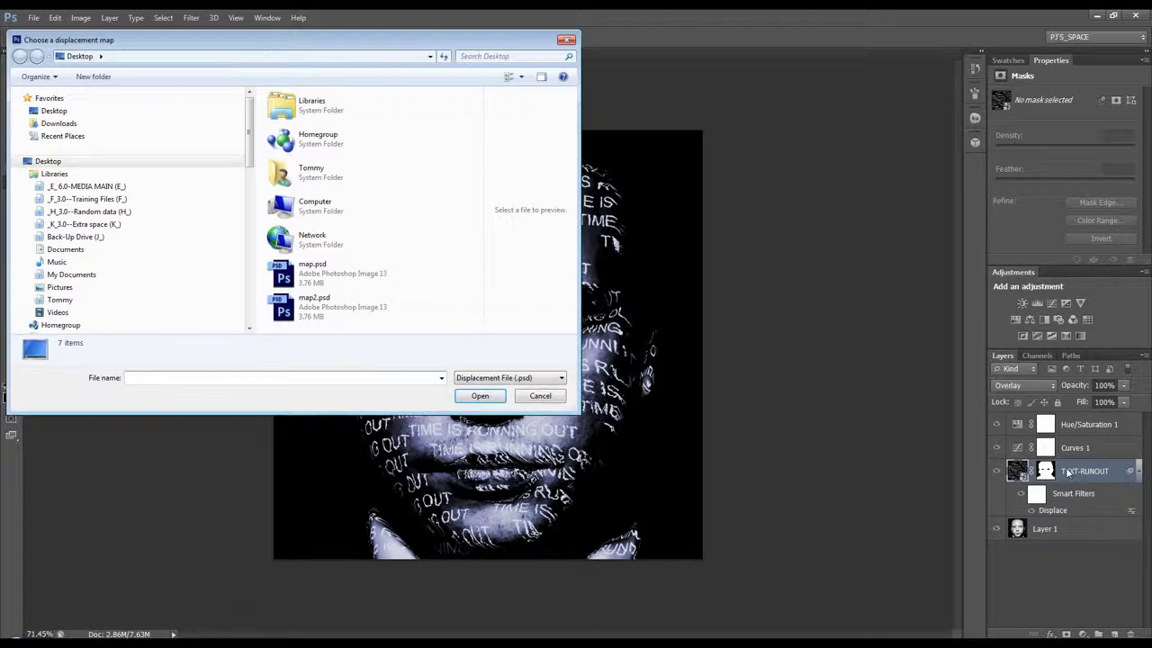
pyautogui.click(540, 396)
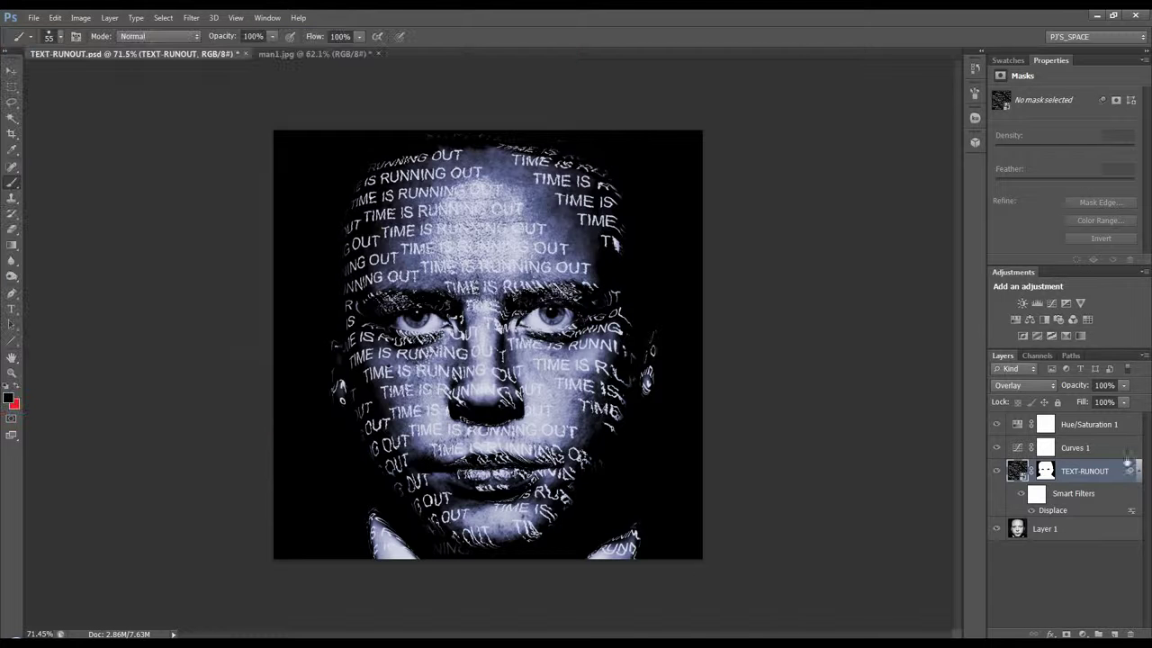
# Step: Look at the Displace smart filter's blending options and close them
pyautogui.doubleClick(1131, 511)
pyautogui.moveTo(846, 117); pyautogui.dragTo(725, 98)
pyautogui.click(815, 113)
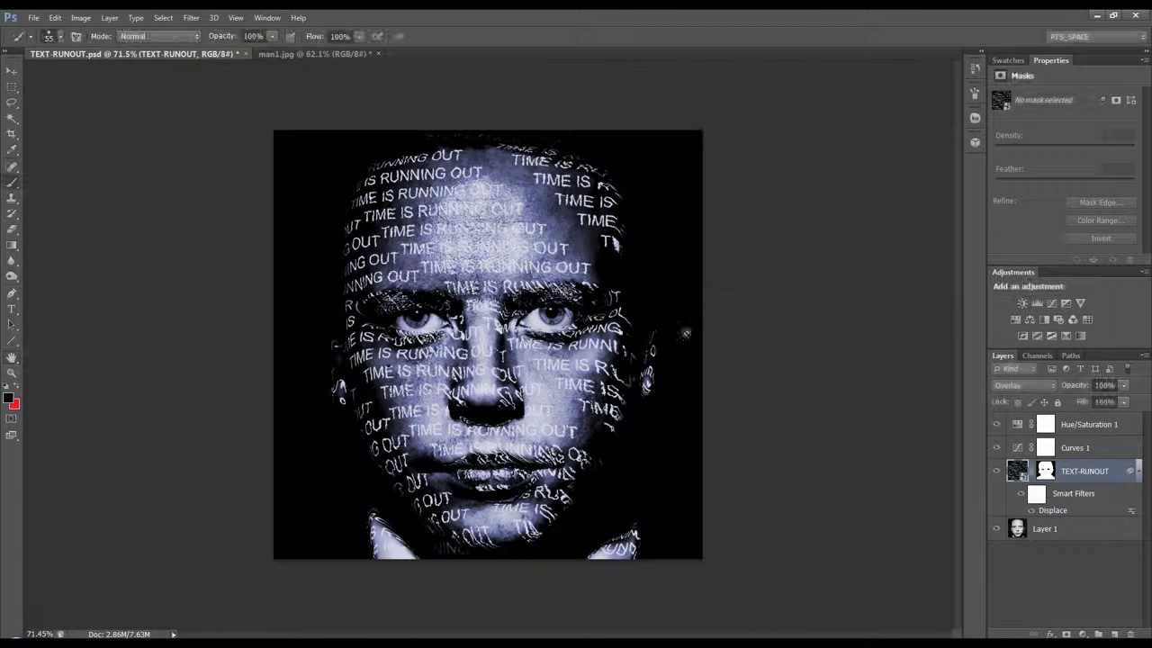
pyautogui.press('b')
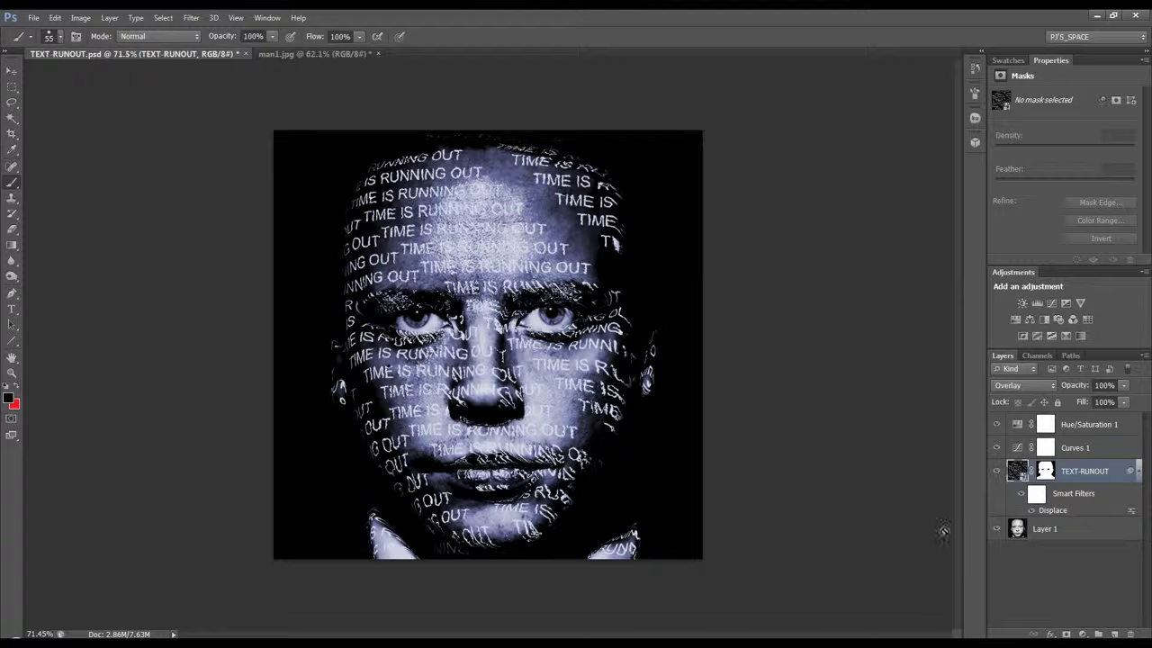